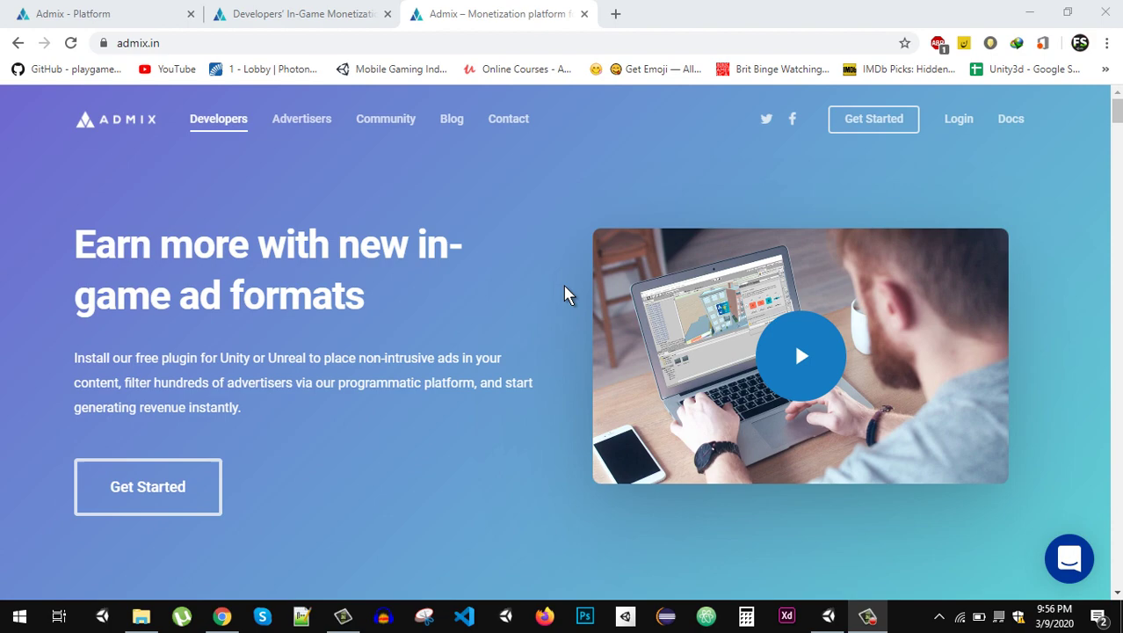
# Scroll to Our vision and sweep the slider between the Before Admix and With Admix phone images
pyautogui.scroll(-3, 1008, 288)
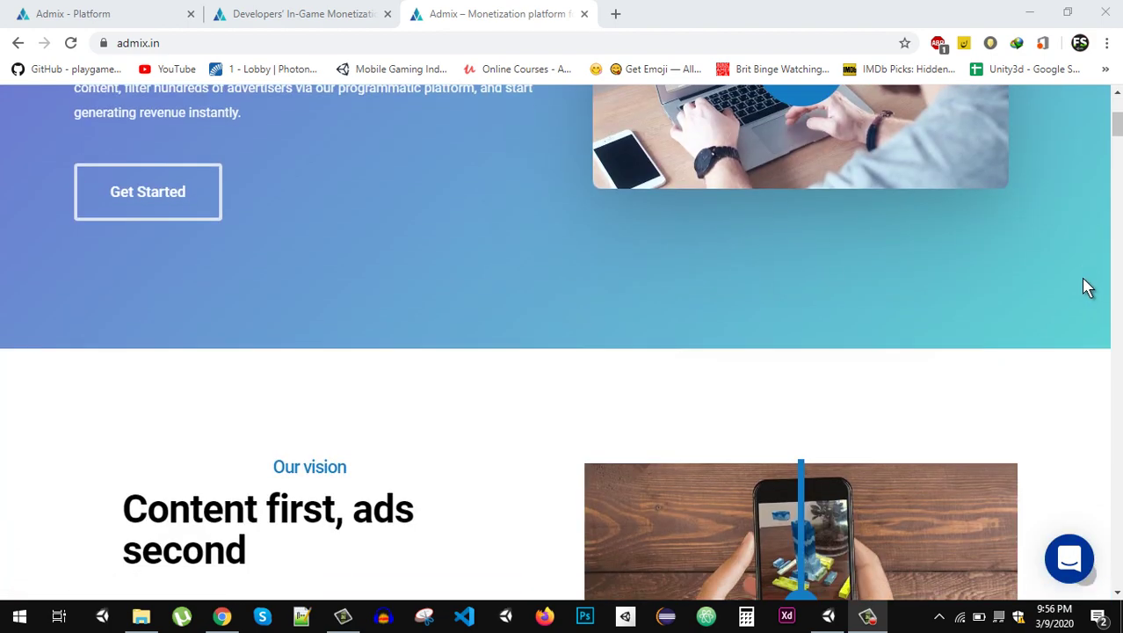
pyautogui.scroll(-2, 1088, 288)
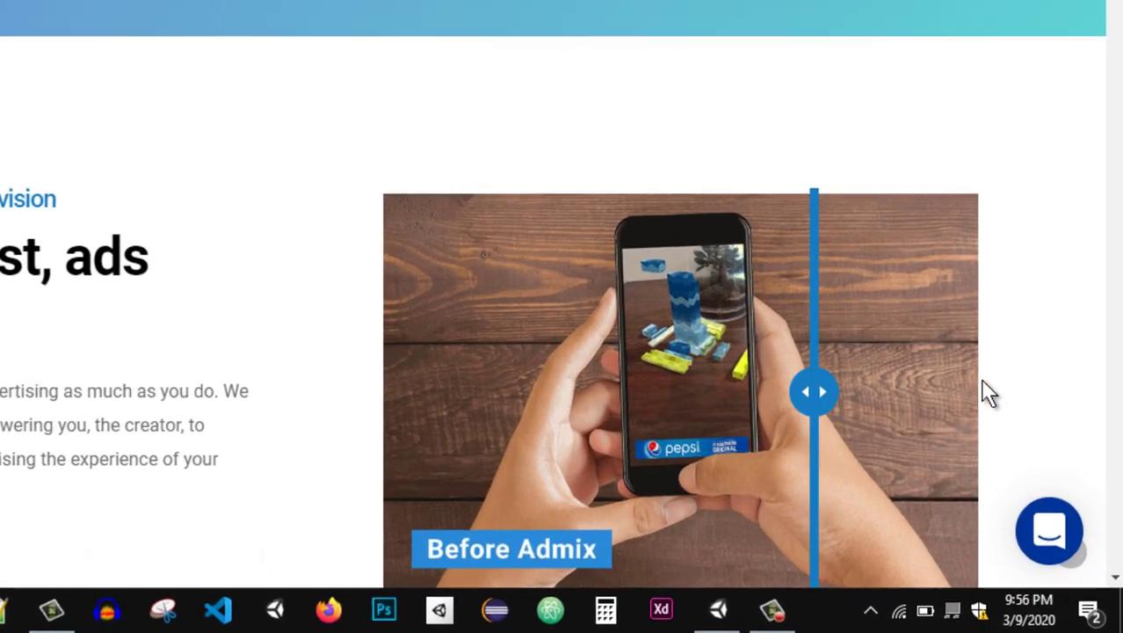
pyautogui.scroll(-2, 844, 220)
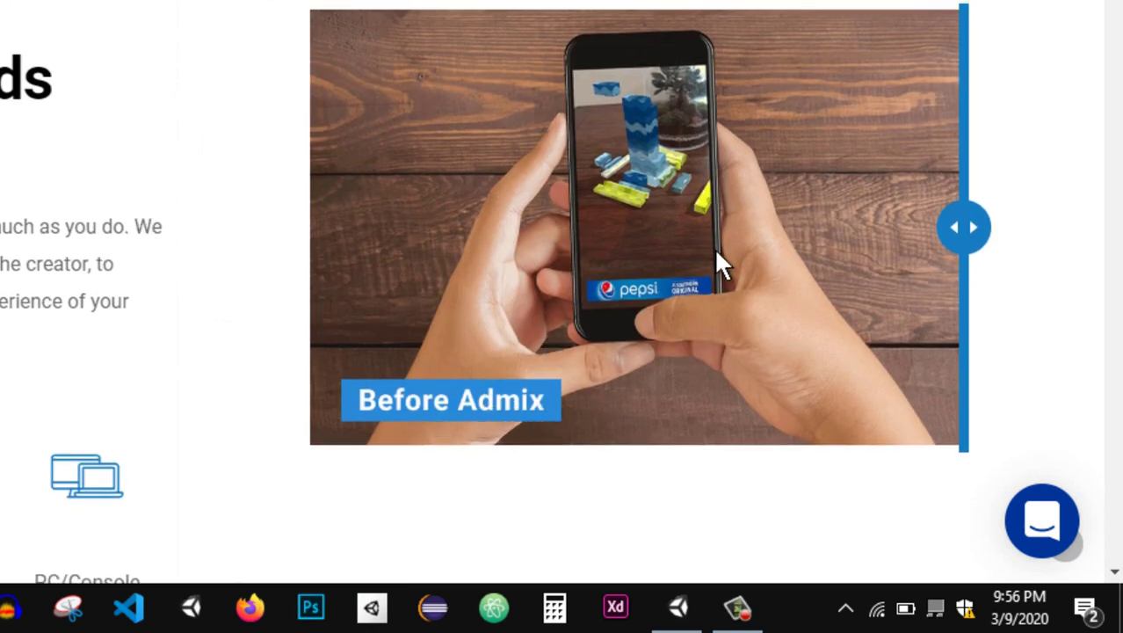
pyautogui.moveTo(961, 226); pyautogui.dragTo(114, 261)
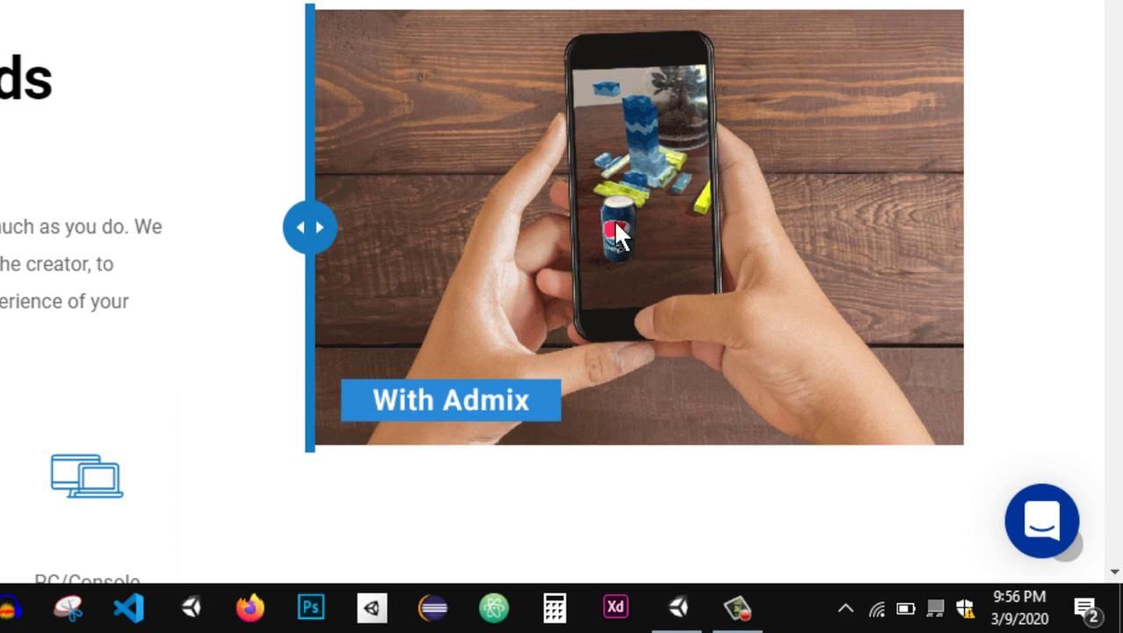
pyautogui.moveTo(290, 248); pyautogui.dragTo(1016, 271)
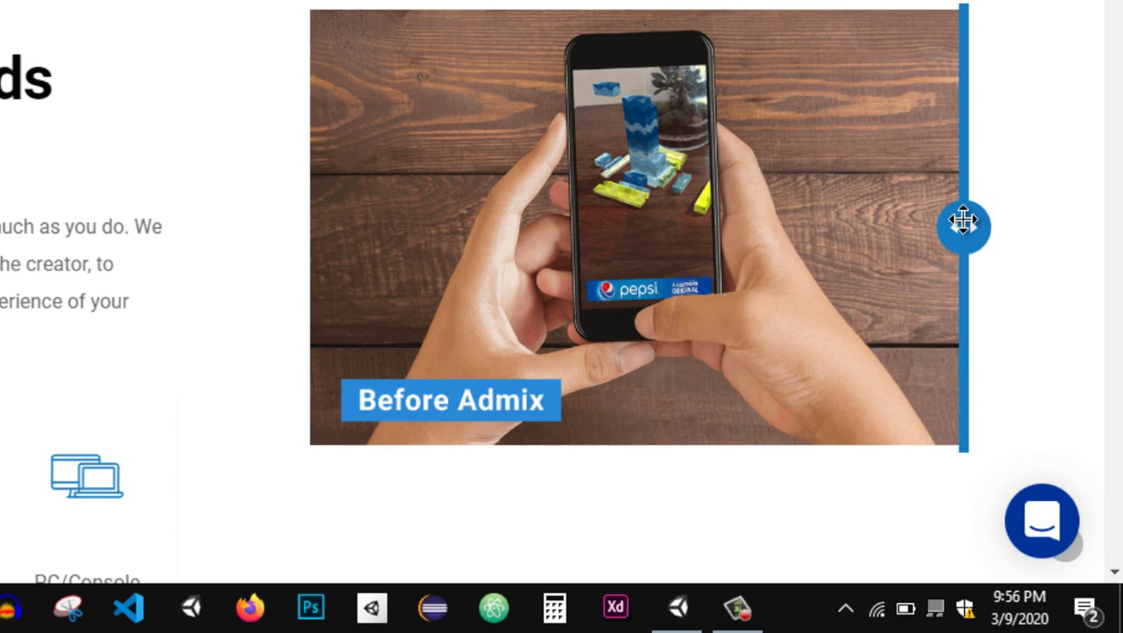
pyautogui.moveTo(964, 227); pyautogui.dragTo(218, 239)
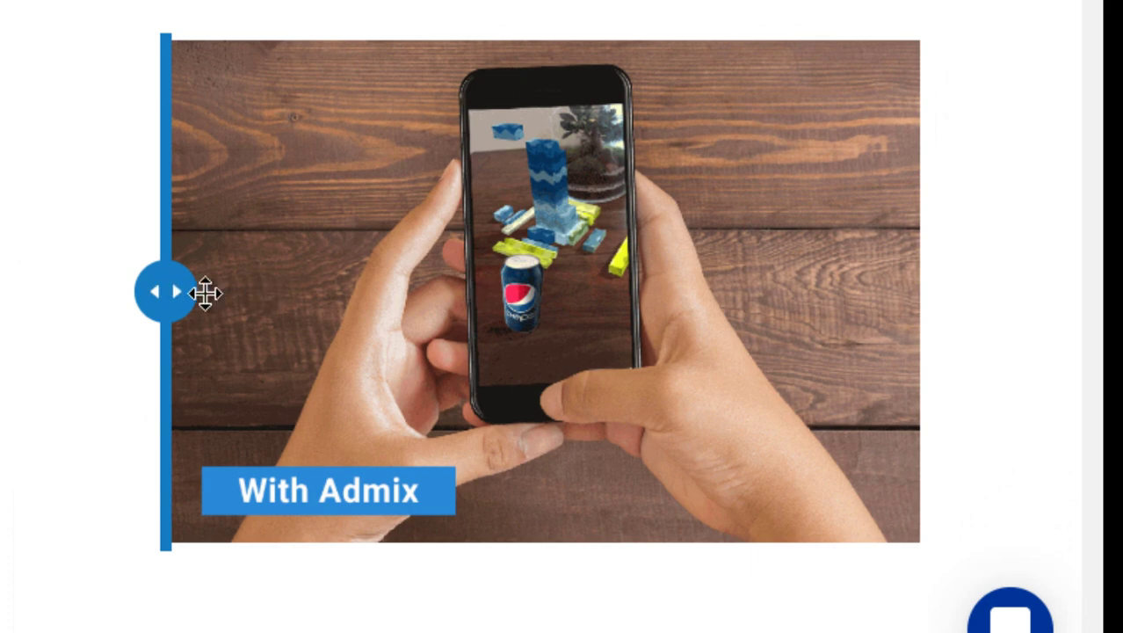
pyautogui.moveTo(206, 293)
pyautogui.mouseDown()
pyautogui.moveTo(881, 307)
pyautogui.moveTo(92, 324)
pyautogui.mouseUp()
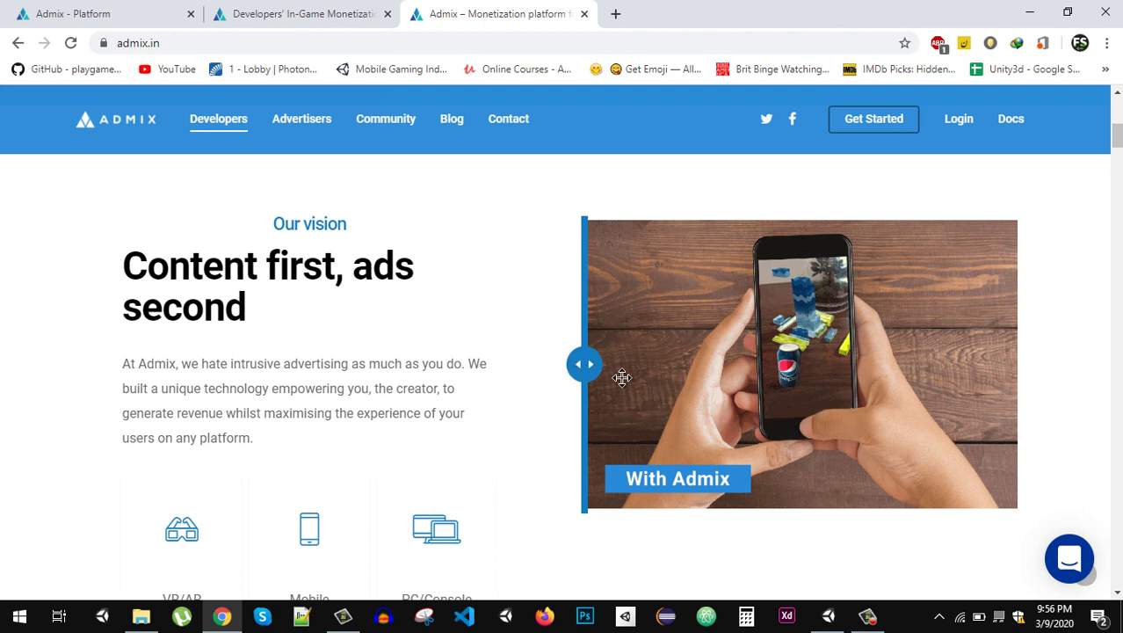
pyautogui.moveTo(619, 377)
pyautogui.mouseDown()
pyautogui.moveTo(861, 419)
pyautogui.moveTo(622, 412)
pyautogui.mouseUp()
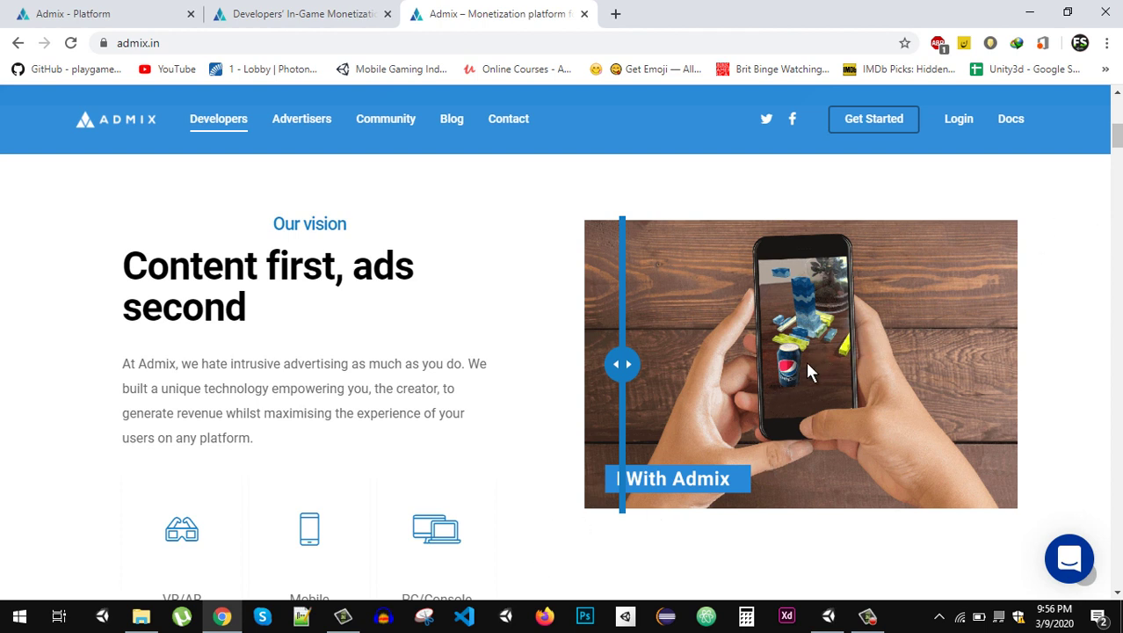
pyautogui.moveTo(619, 370)
pyautogui.mouseDown()
pyautogui.moveTo(750, 365)
pyautogui.moveTo(725, 392)
pyautogui.moveTo(637, 369)
pyautogui.mouseUp()
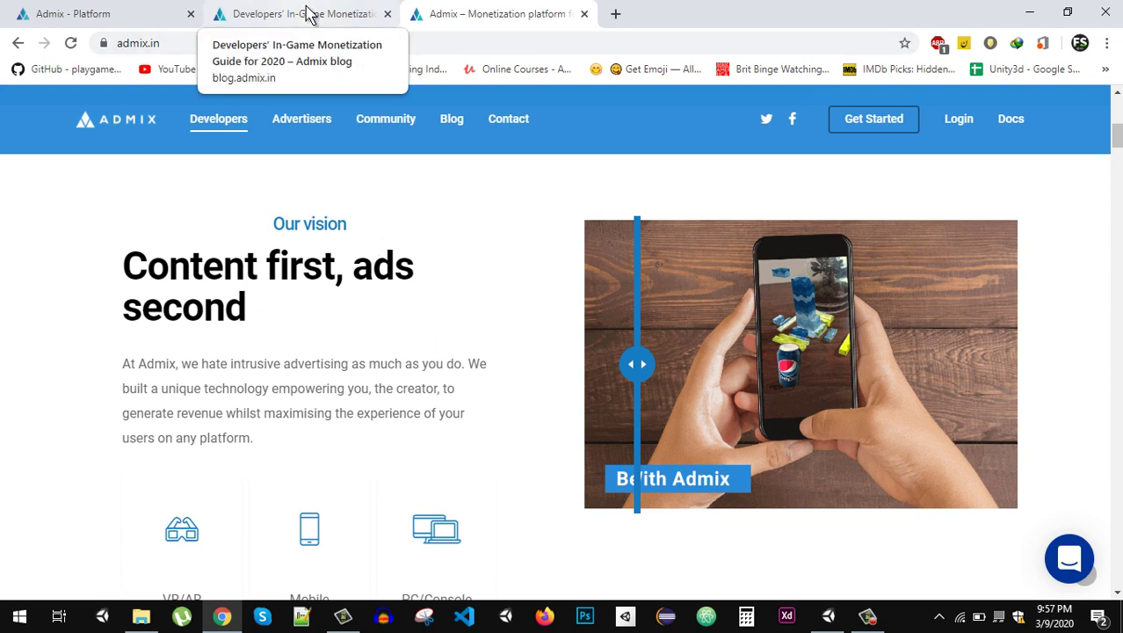
pyautogui.click(308, 14)
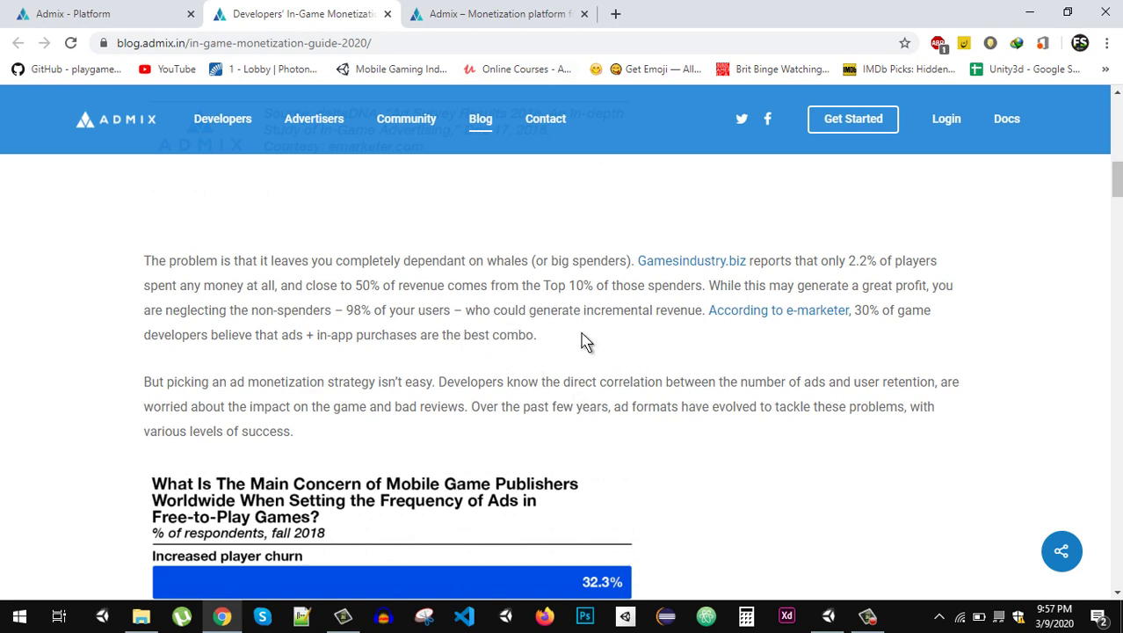
pyautogui.scroll(2, 586, 341)
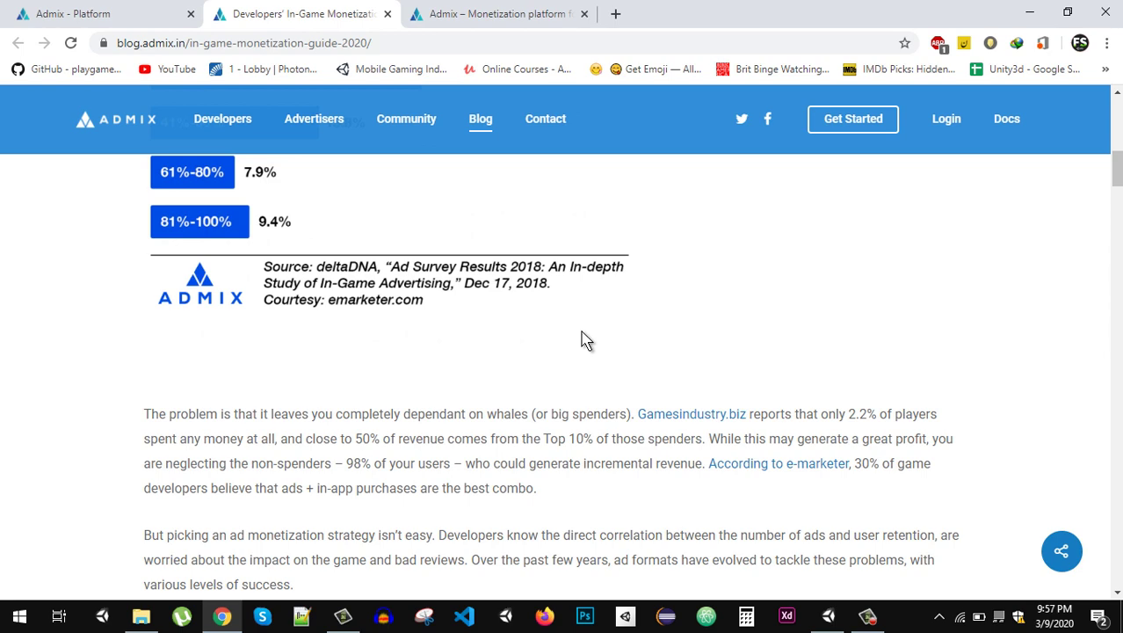
pyautogui.scroll(3, 582, 338)
pyautogui.scroll(-2, 582, 334)
pyautogui.scroll(-2, 581, 334)
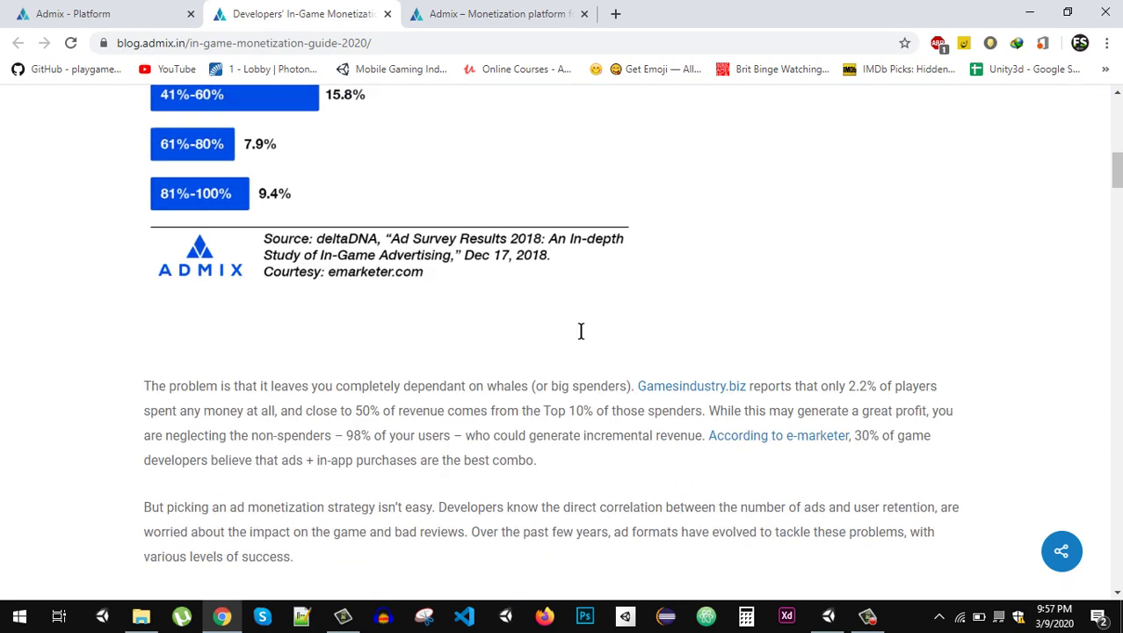
pyautogui.scroll(-1, 580, 332)
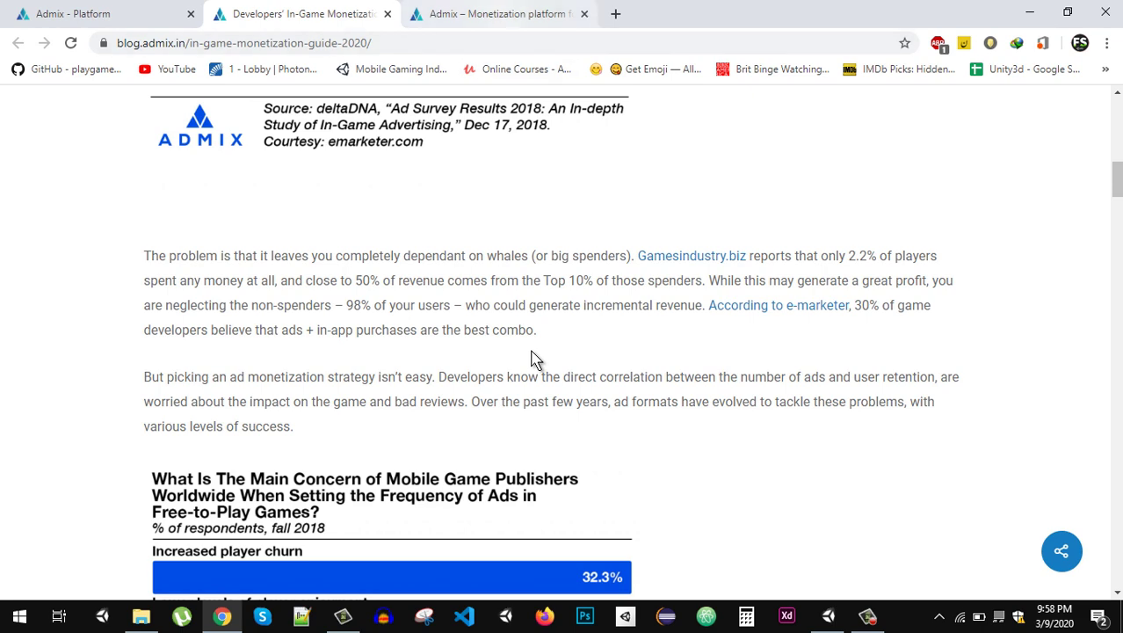
pyautogui.hotkey('ctrl', 'shift', 'Tab')
pyautogui.hotkey('ctrl', 'shift', 'Tab')
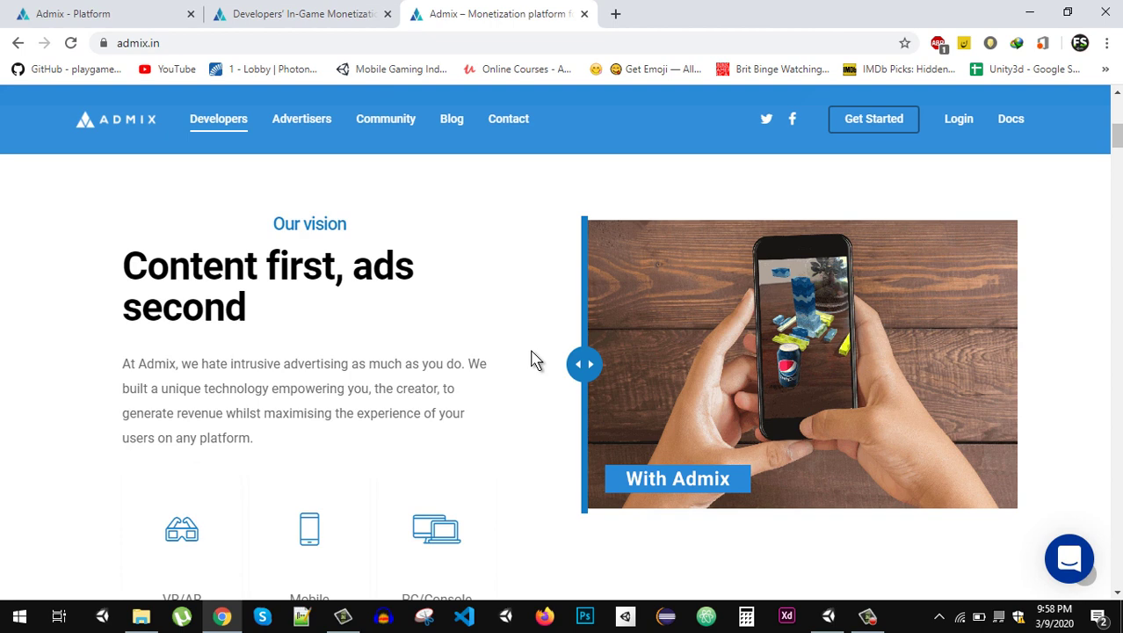
# Return to the admix.in home page and follow its Login link
pyautogui.hotkey('ctrl', 'Tab')
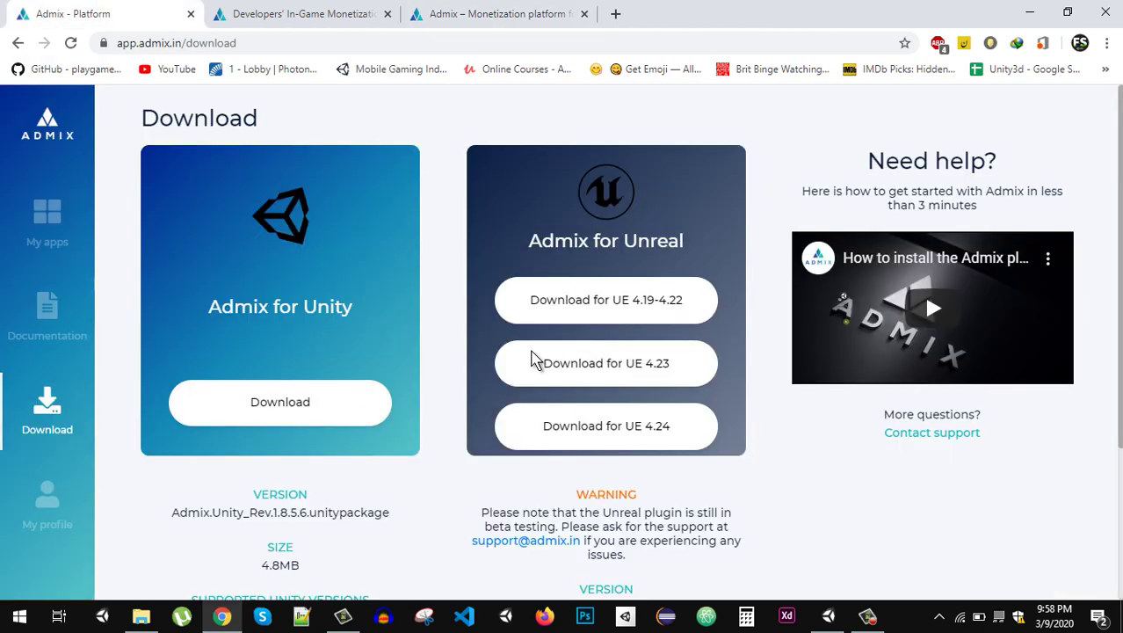
pyautogui.hotkey('ctrl', 'Tab')
pyautogui.hotkey('ctrl', 'Tab')
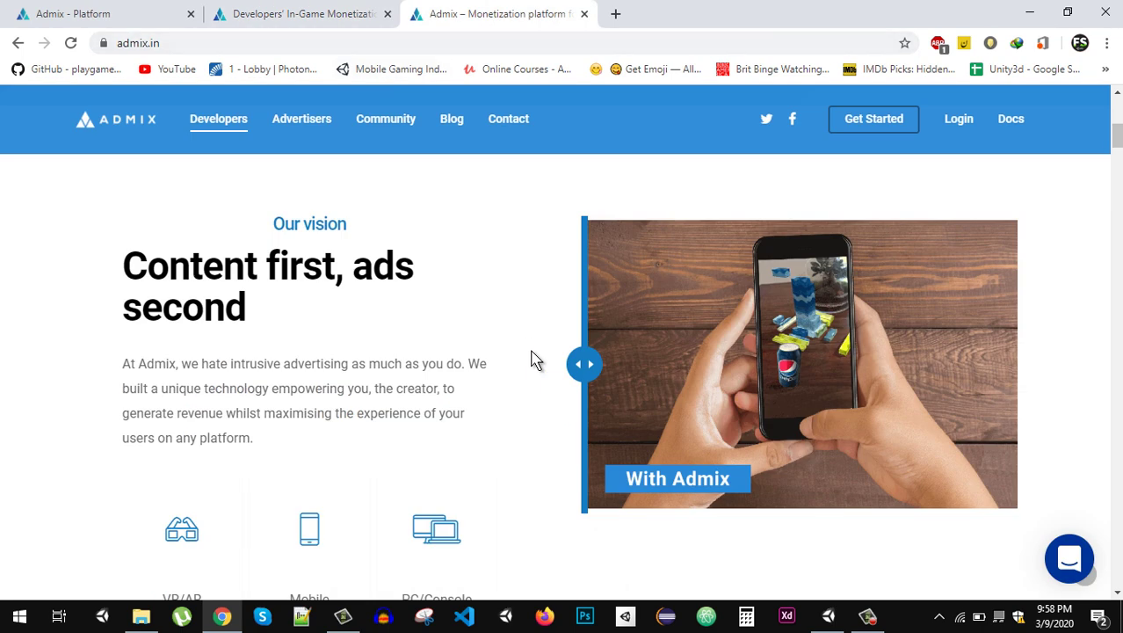
pyautogui.scroll(5, 534, 359)
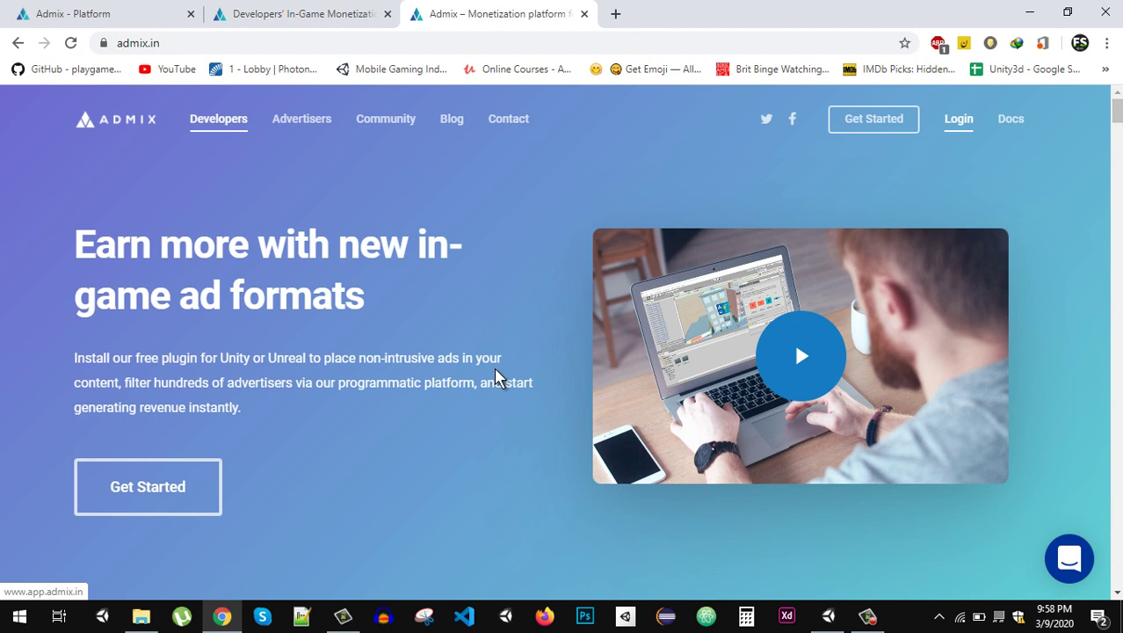
pyautogui.press('Return')
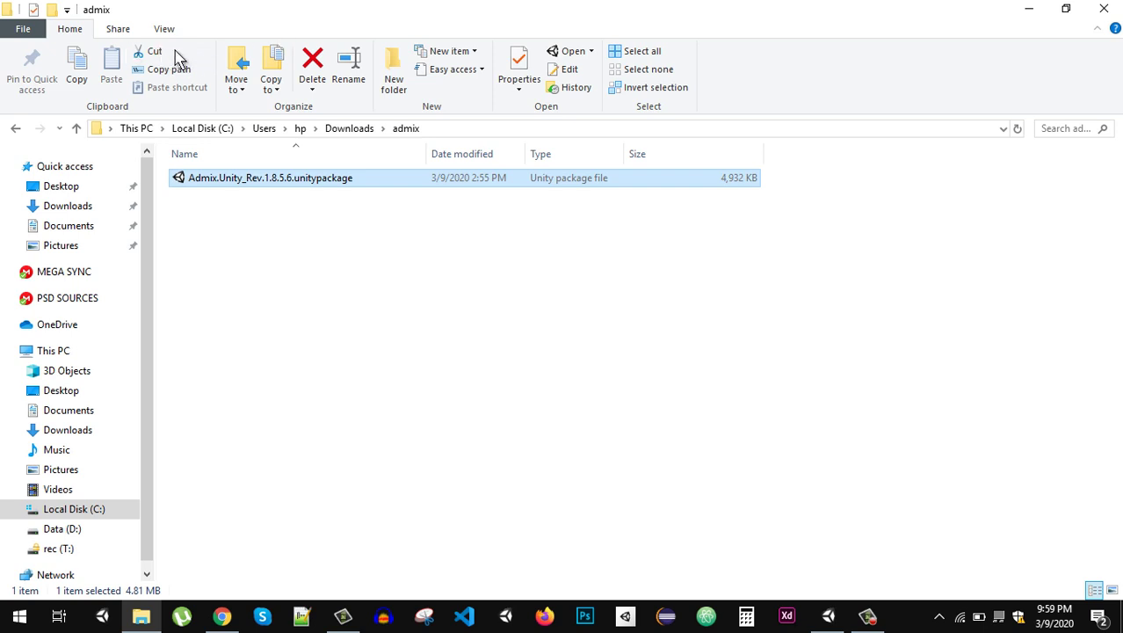
# Switch from File Explorer back to the Unity editor
pyautogui.hotkey('alt', 'Tab')
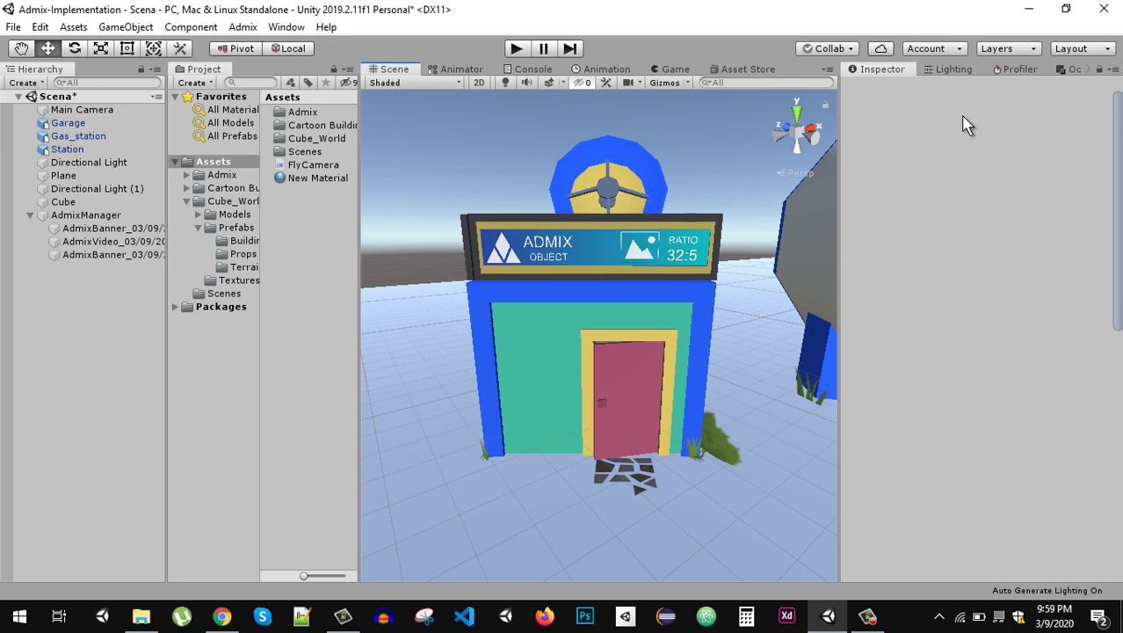
# Import the custom package Admix.Unity_Rev.1.8.5.6.unitypackage through the Assets context menu
pyautogui.rightClick(288, 208)
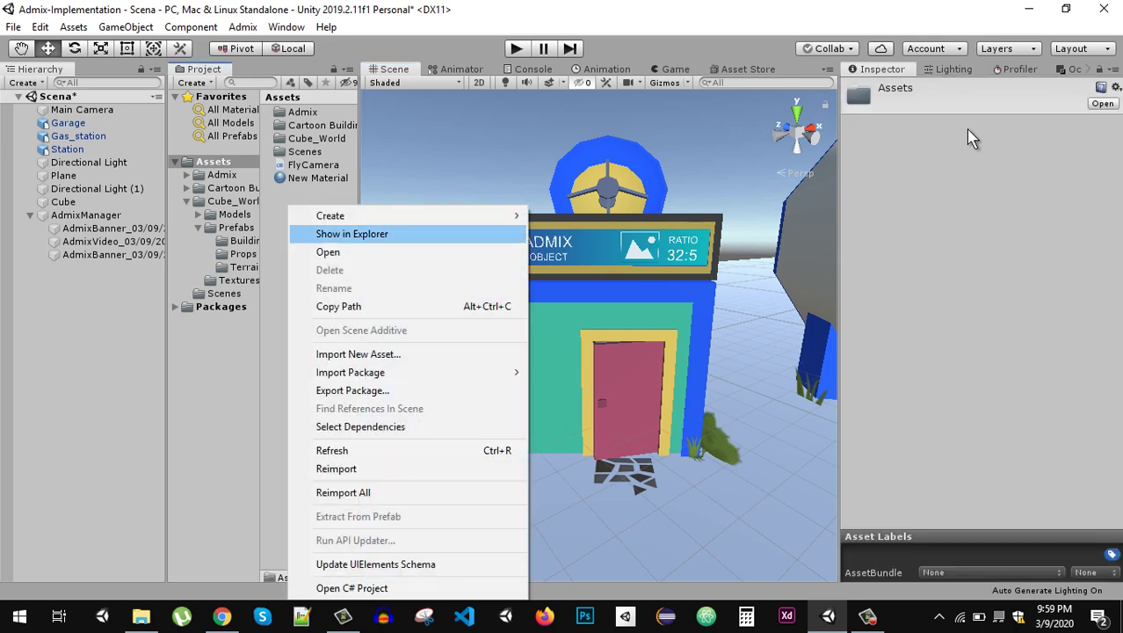
pyautogui.press('Up')
pyautogui.press('Right')
pyautogui.press('Left')
pyautogui.press('Down')
pyautogui.press('Down')
pyautogui.press('Down')
pyautogui.press('Up')
pyautogui.press('Down')
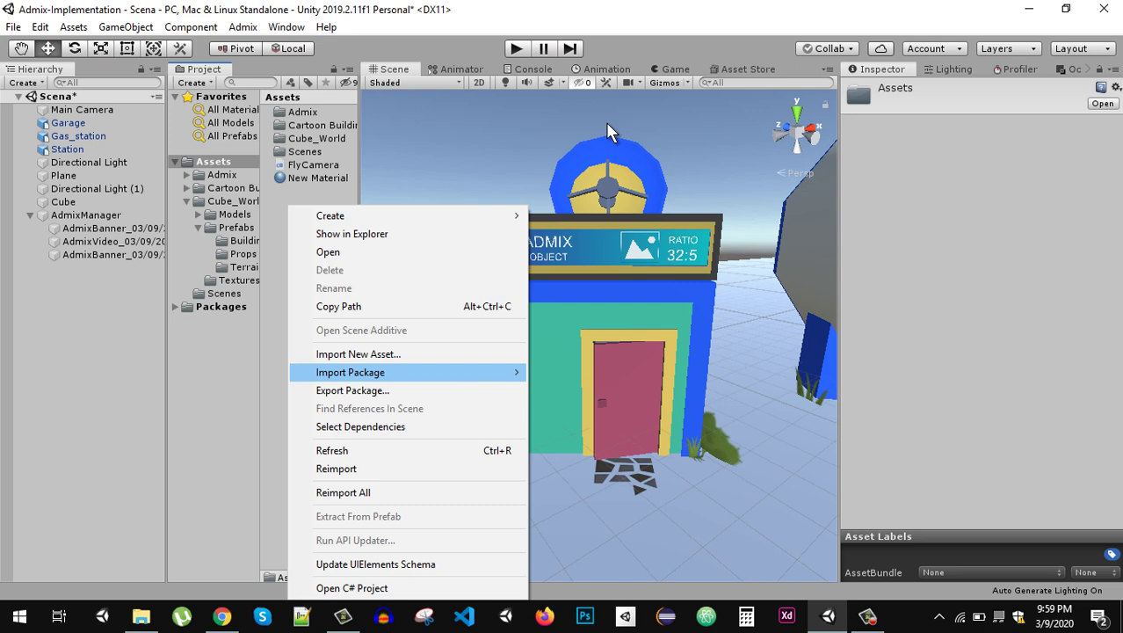
pyautogui.press('Right')
pyautogui.press('Return')
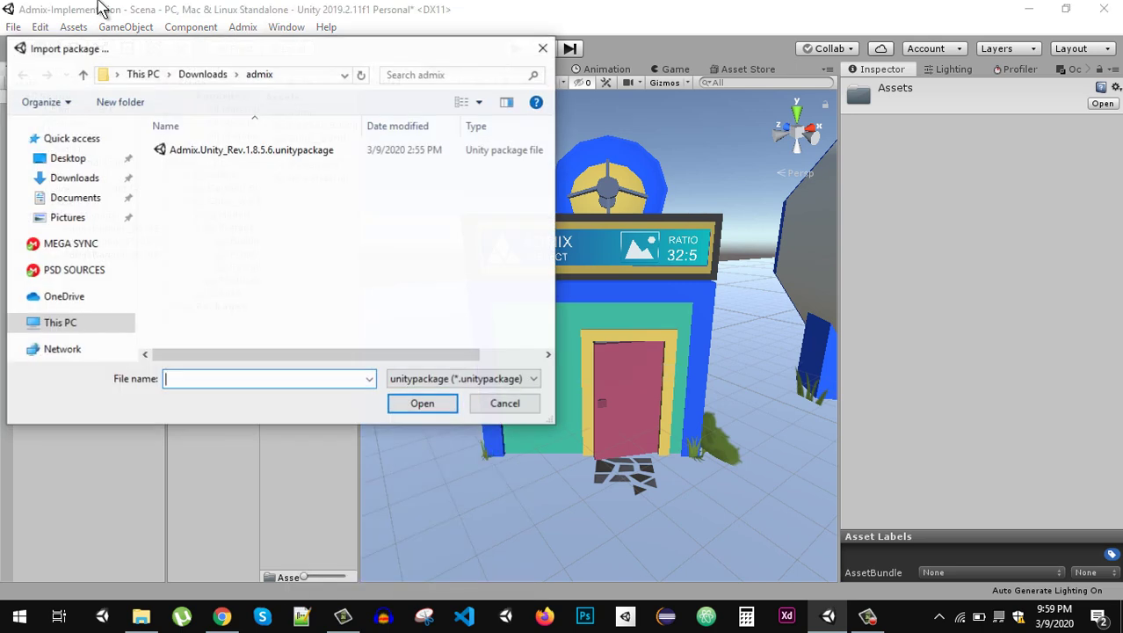
pyautogui.press('Down')
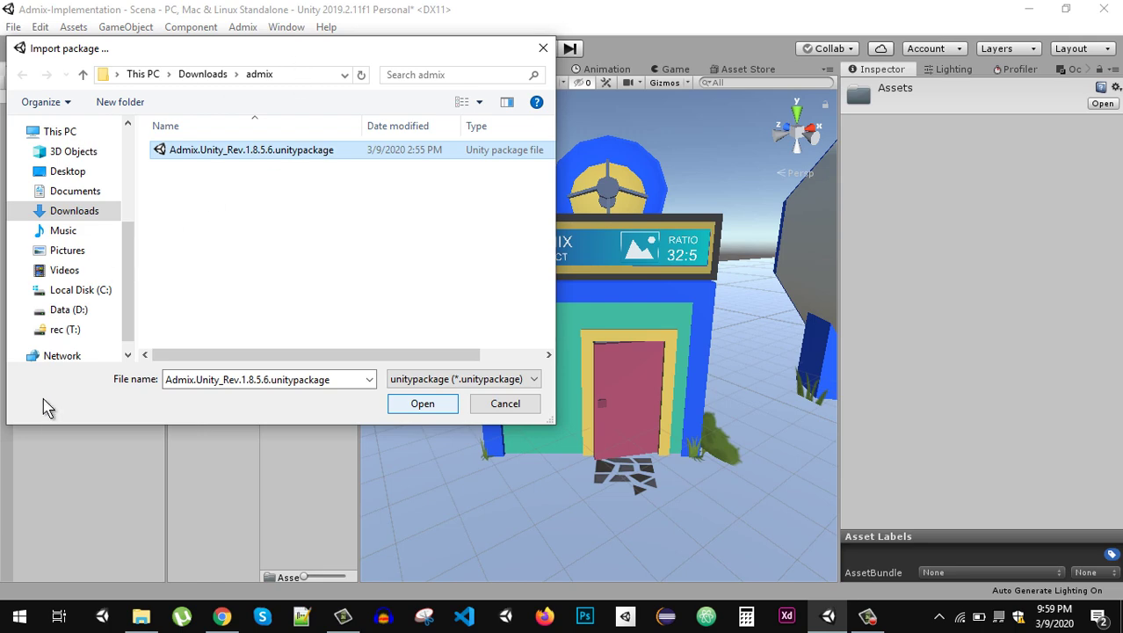
pyautogui.press('Escape')
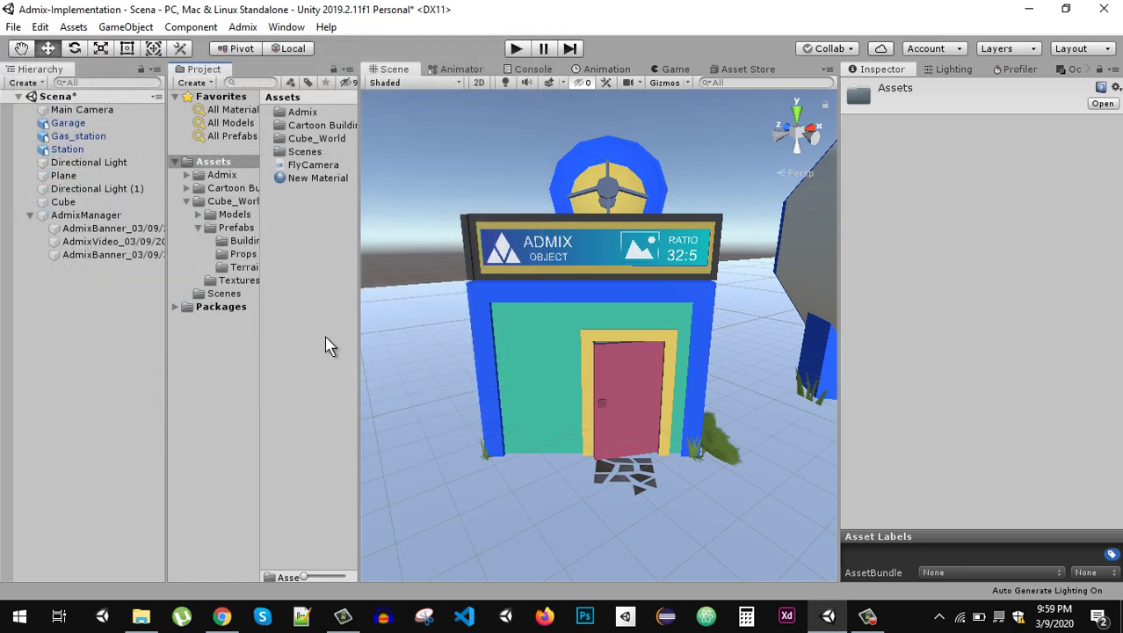
# Launch the Admix plugin with Admix > Open Admix…
pyautogui.press('Down')
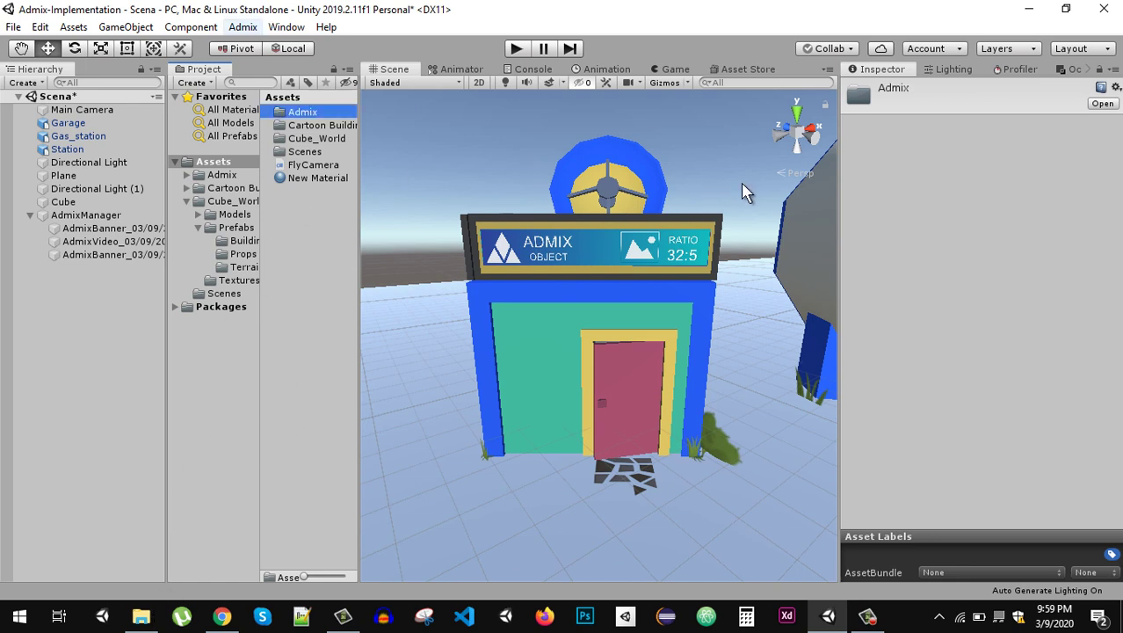
pyautogui.press('Down')
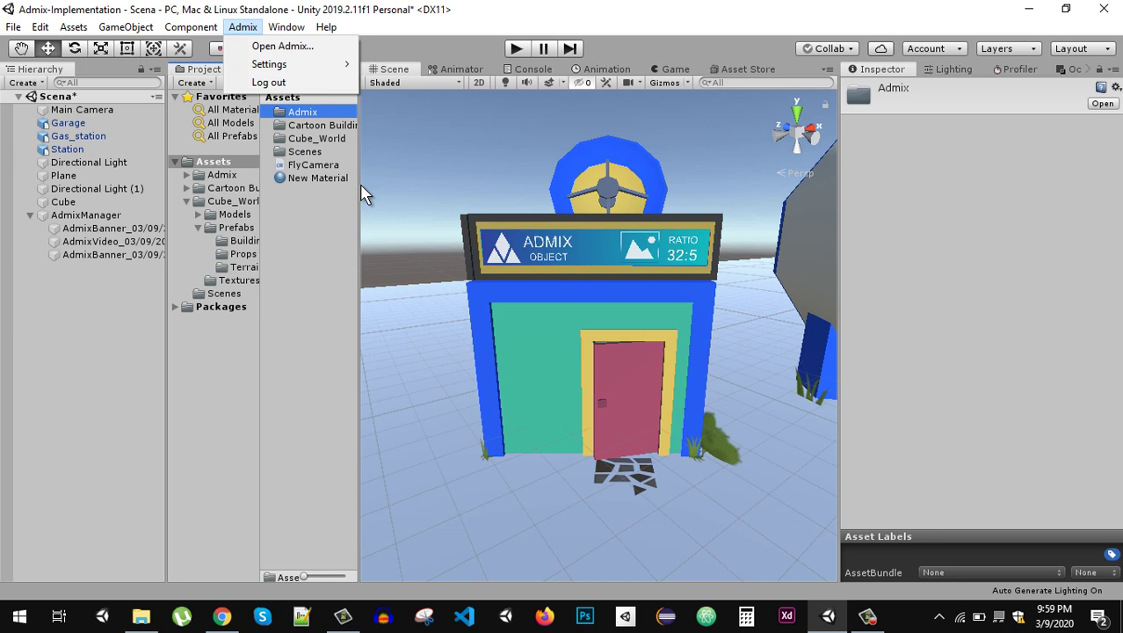
pyautogui.press('Down')
pyautogui.press('Up')
pyautogui.press('Return')
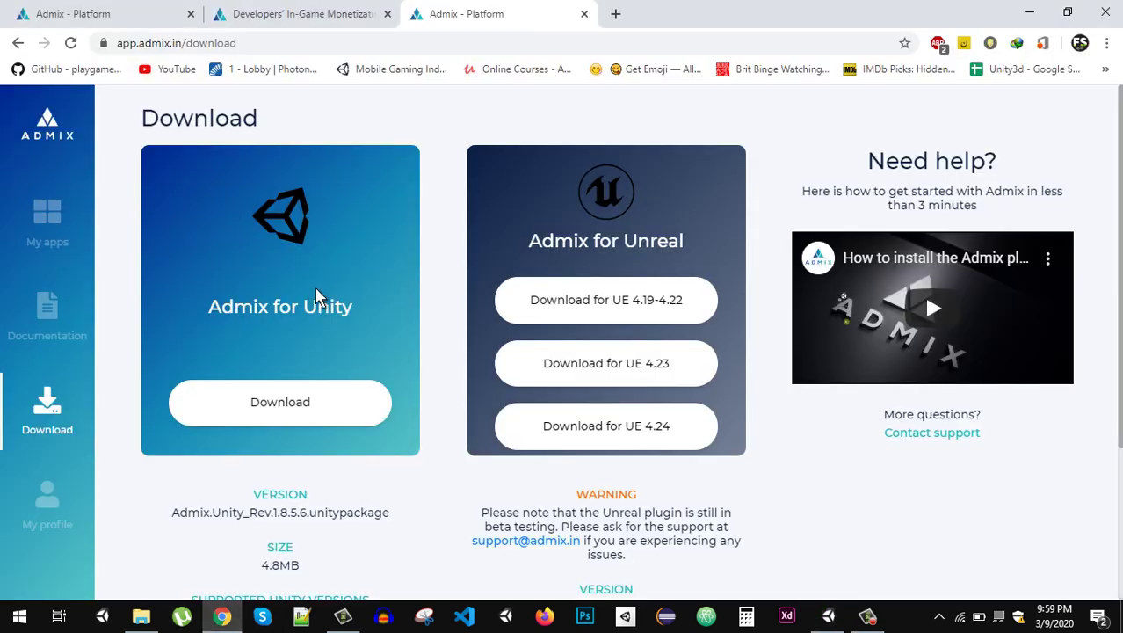
# Check the first Admix Platform tab, then return to Unity's Admix My placements panel
pyautogui.hotkey('ctrl', 'Tab')
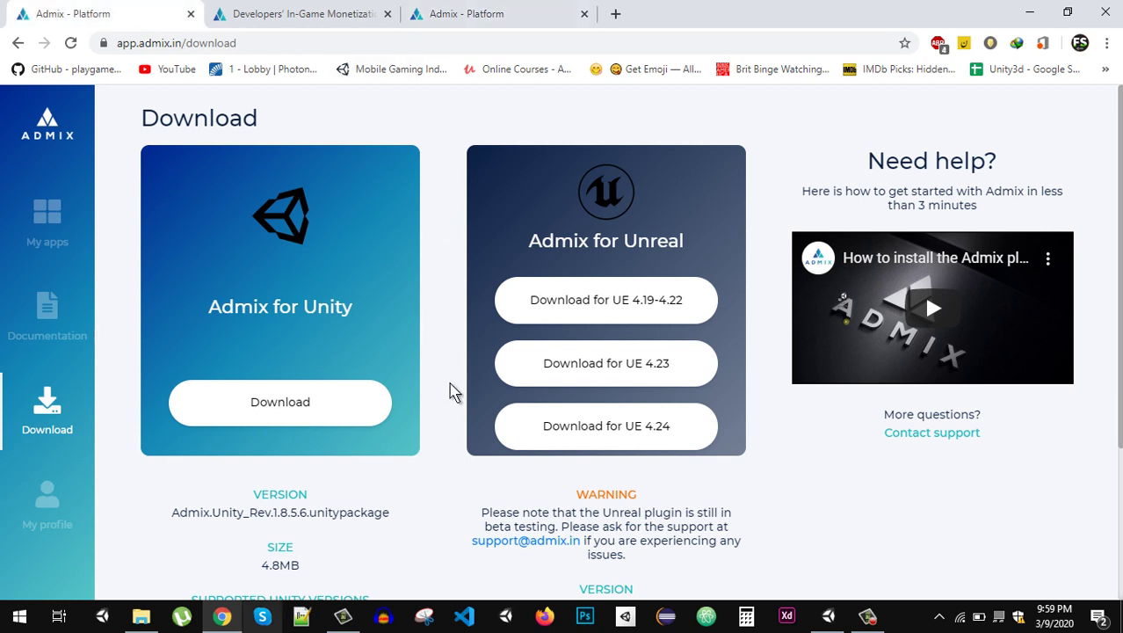
pyautogui.hotkey('alt', 'Tab')
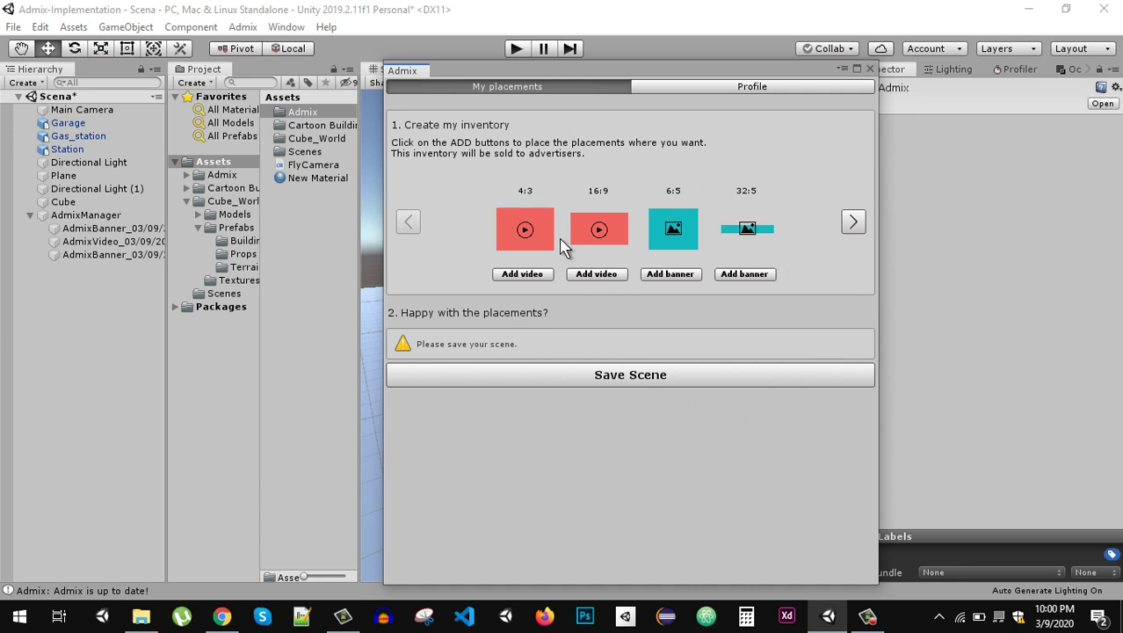
# Add a 6:5 banner placement in the Admix window and save the scene
pyautogui.click(520, 273)
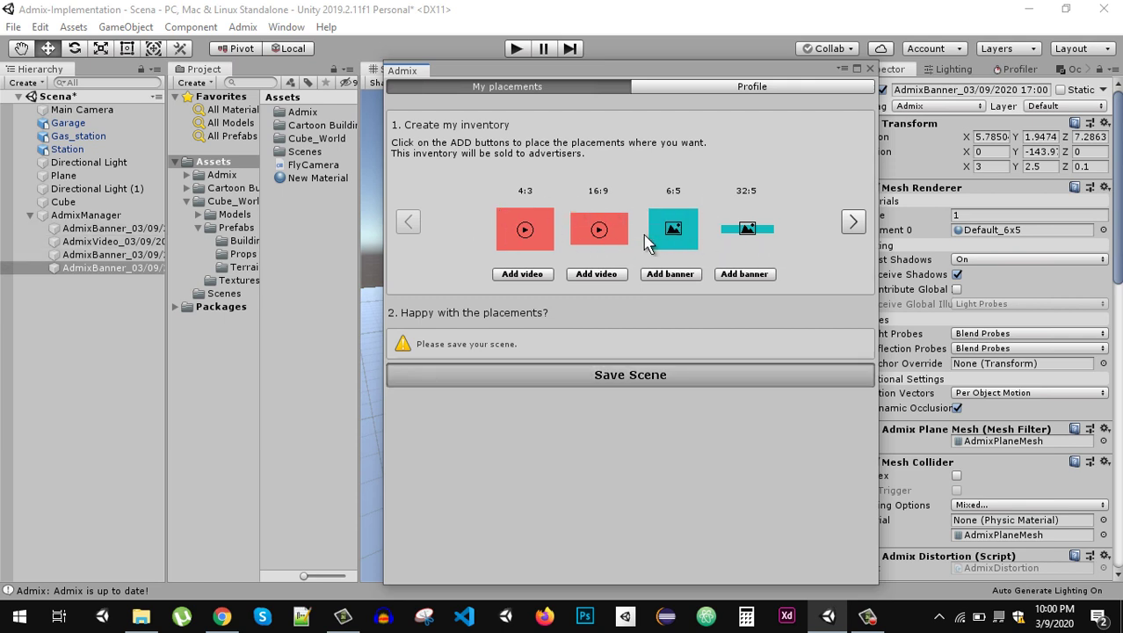
pyautogui.hotkey('ctrl', 's')
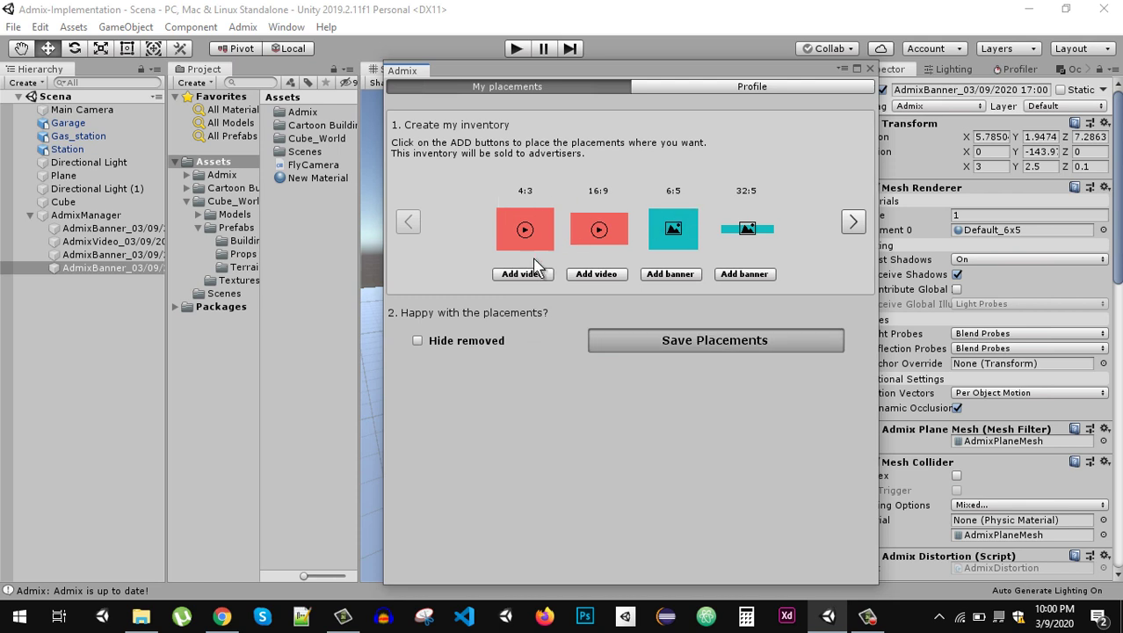
# Save the placements from the Admix window
pyautogui.click(524, 274)
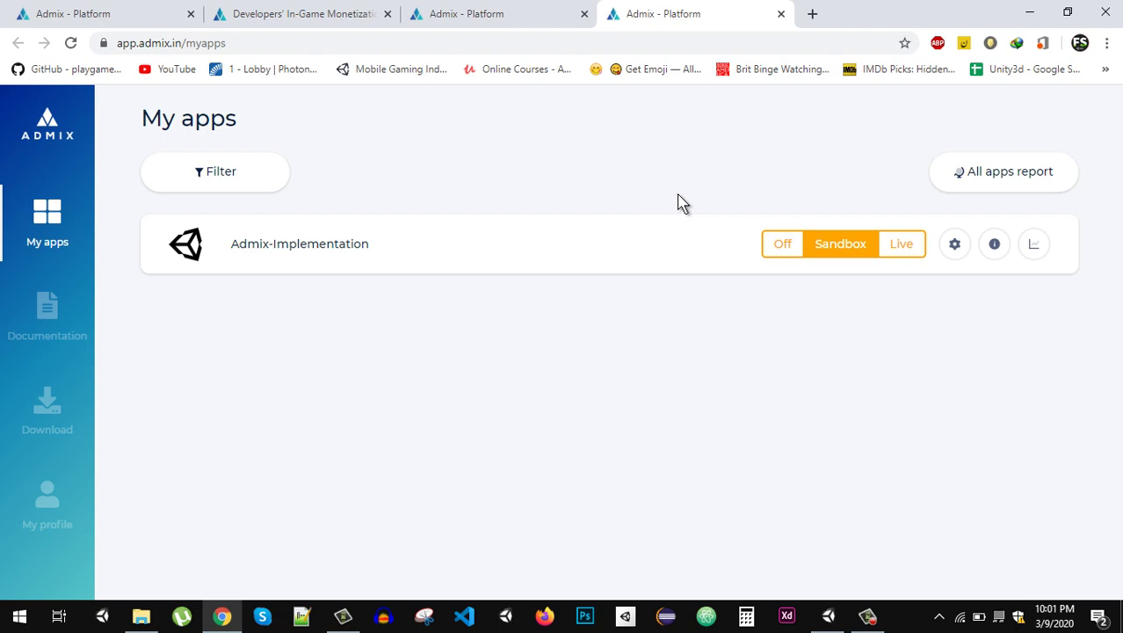
# Glance at Unity, then go back to the Admix dashboard showing Admix-Implementation in Sandbox
pyautogui.hotkey('alt', 'Tab')
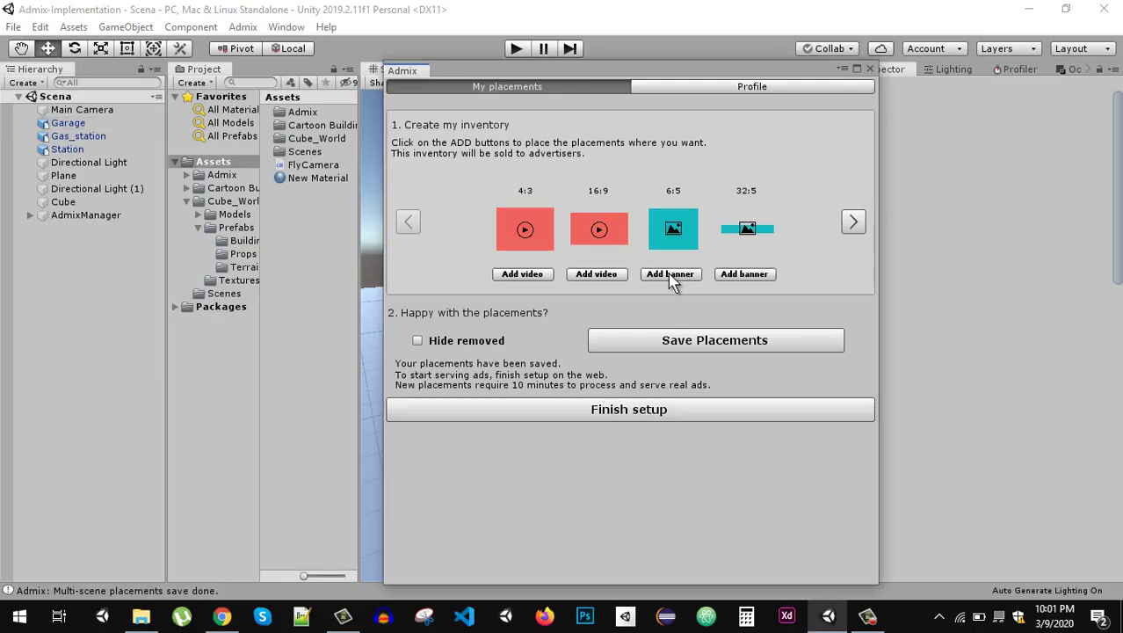
pyautogui.hotkey('alt', 'Tab')
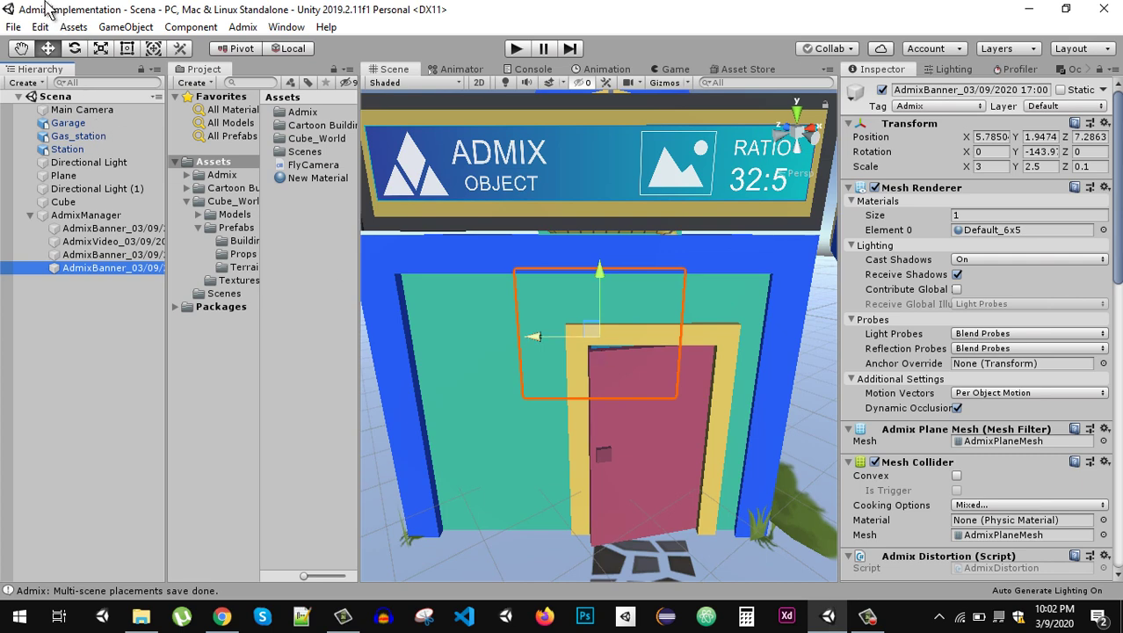
# Drag the new 6:5 banner left off the door and switch to the Scale tool
pyautogui.moveTo(533, 336); pyautogui.dragTo(365, 336)
pyautogui.keyDown('alt'); pyautogui.moveTo(631, 432); pyautogui.dragTo(743, 549); pyautogui.keyUp('alt')
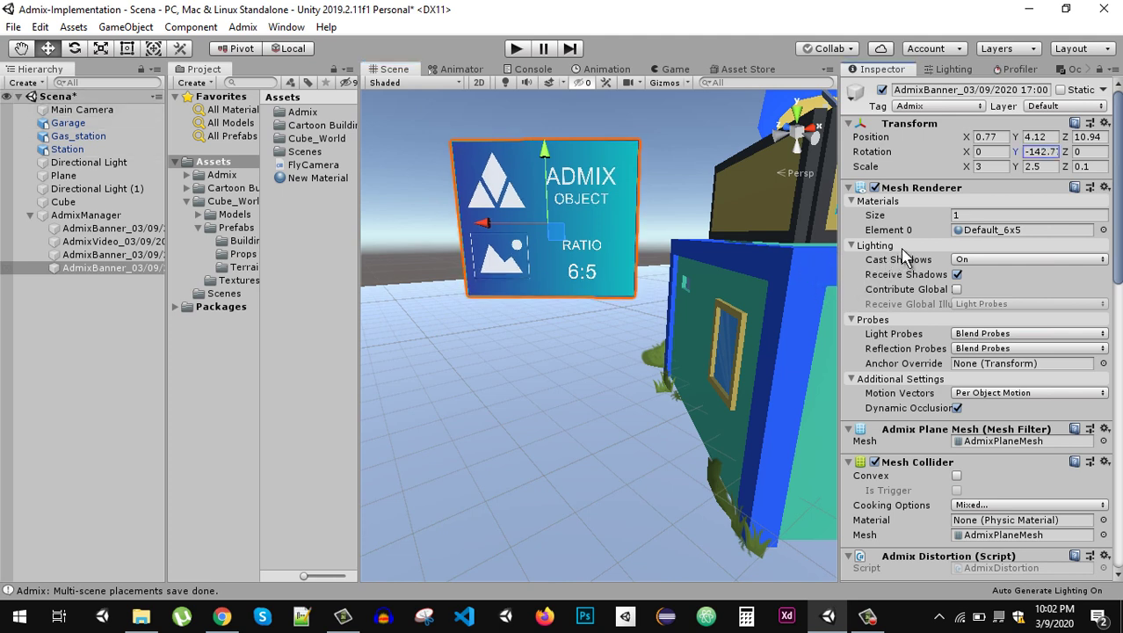
pyautogui.press('t')
pyautogui.press('r')
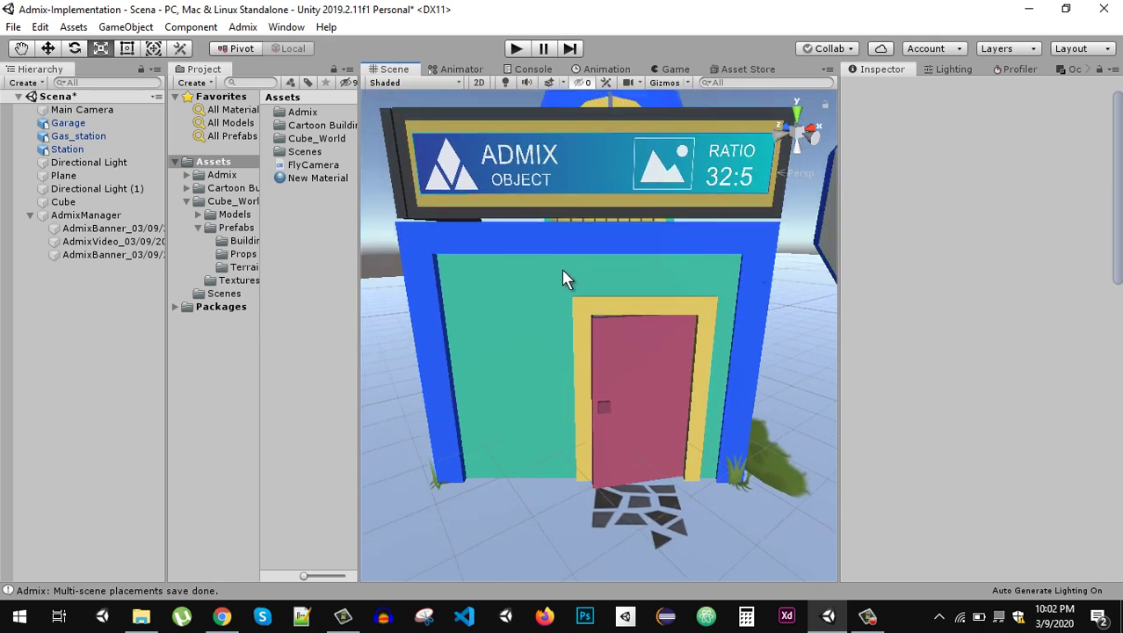
# Frame the first banner and the 97:25 banner placements in the Scene view
pyautogui.scroll(3, 563, 278)
pyautogui.scroll(-2, 572, 272)
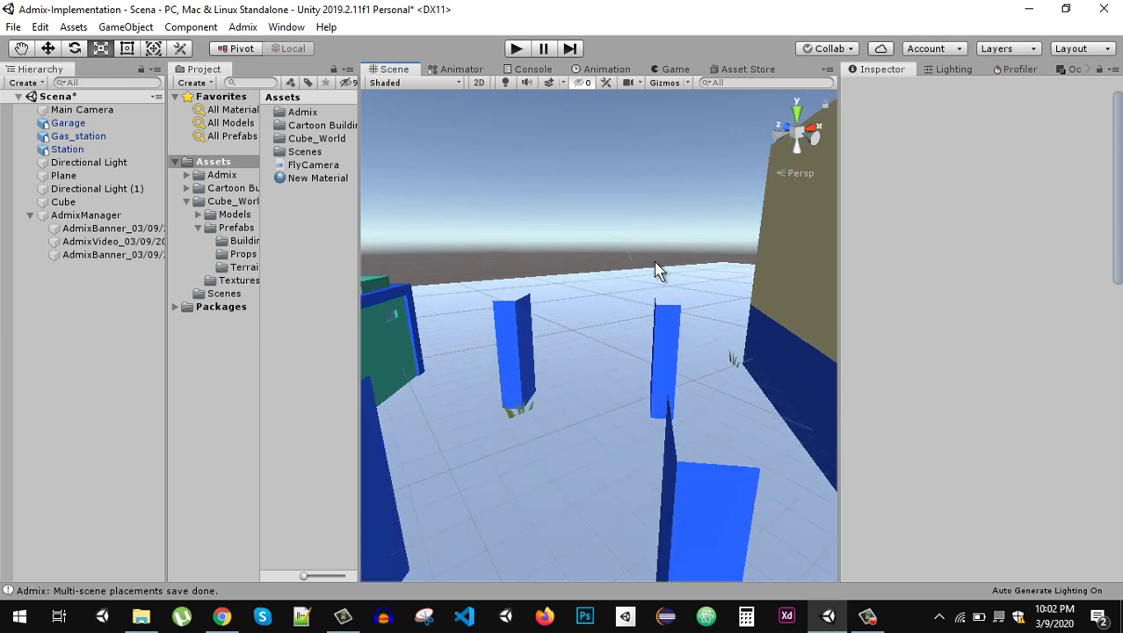
pyautogui.scroll(-3, 597, 267)
pyautogui.scroll(-2, 537, 282)
pyautogui.press('Up')
pyautogui.press('Up')
pyautogui.press('Up')
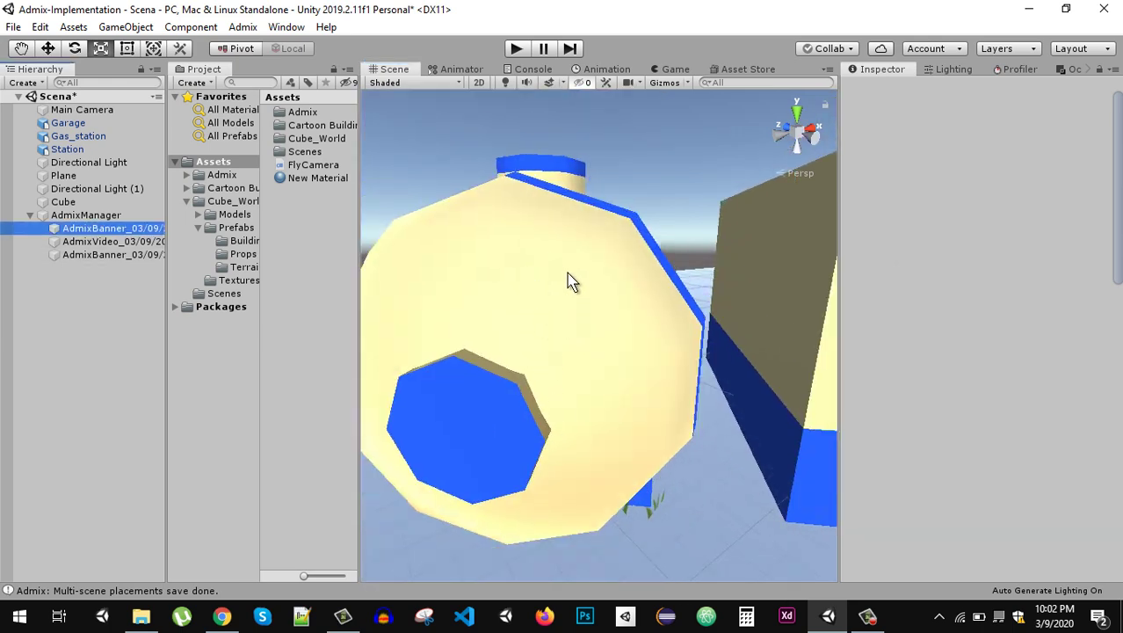
pyautogui.press('f')
pyautogui.press('Down')
pyautogui.press('Down')
pyautogui.press('f')
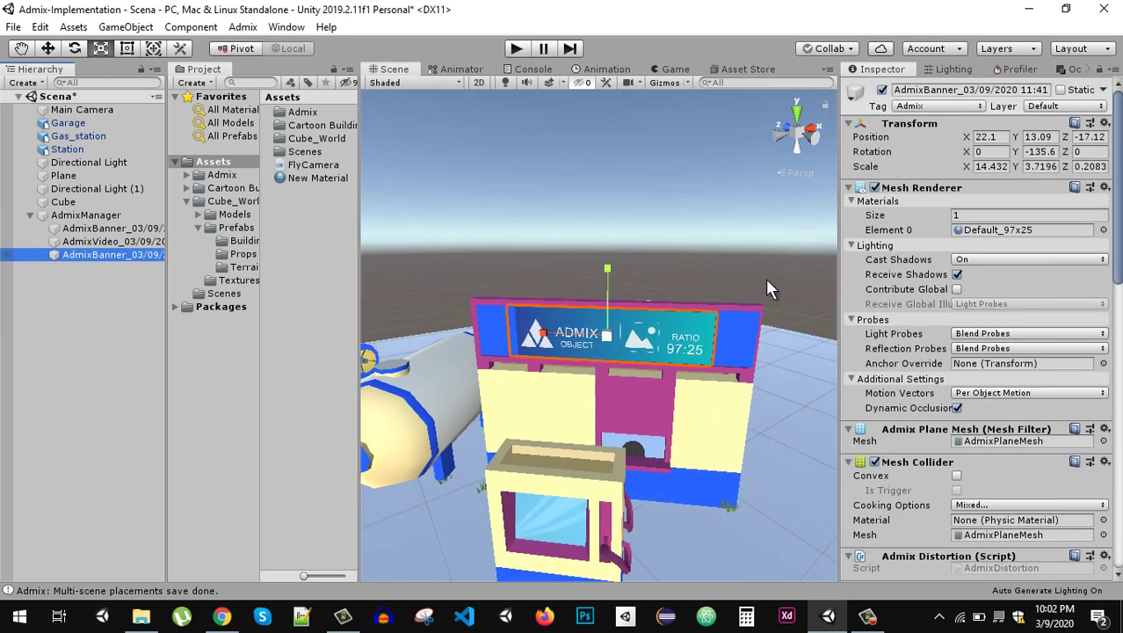
# Frame the 4:3 video placement on the yellow wall and start play mode
pyautogui.scroll(3, 784, 252)
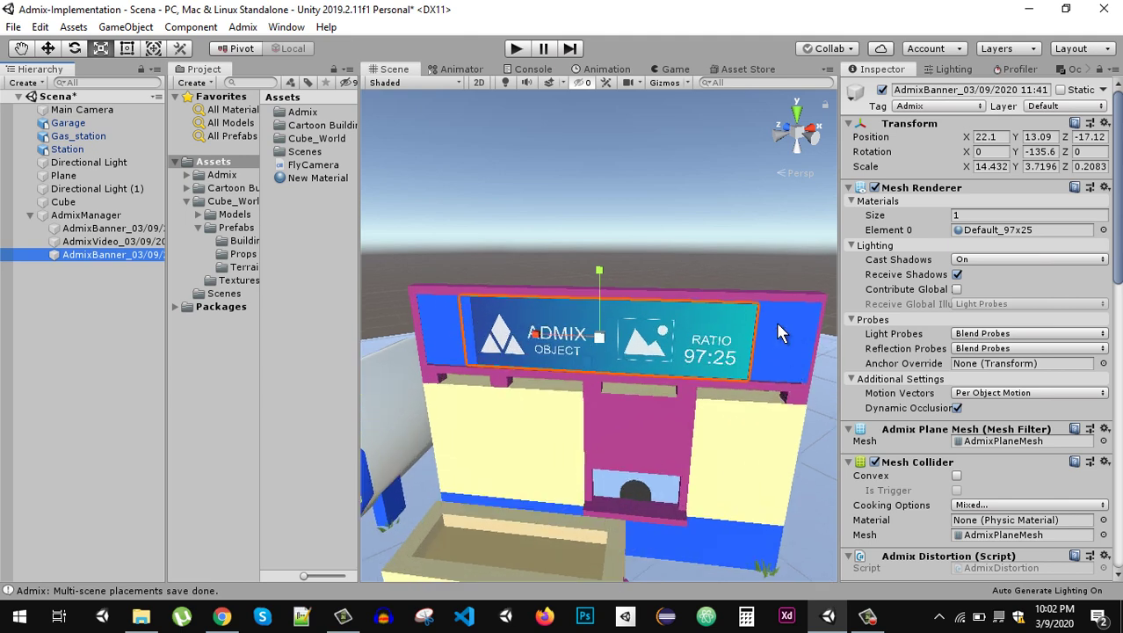
pyautogui.press('Up')
pyautogui.press('f')
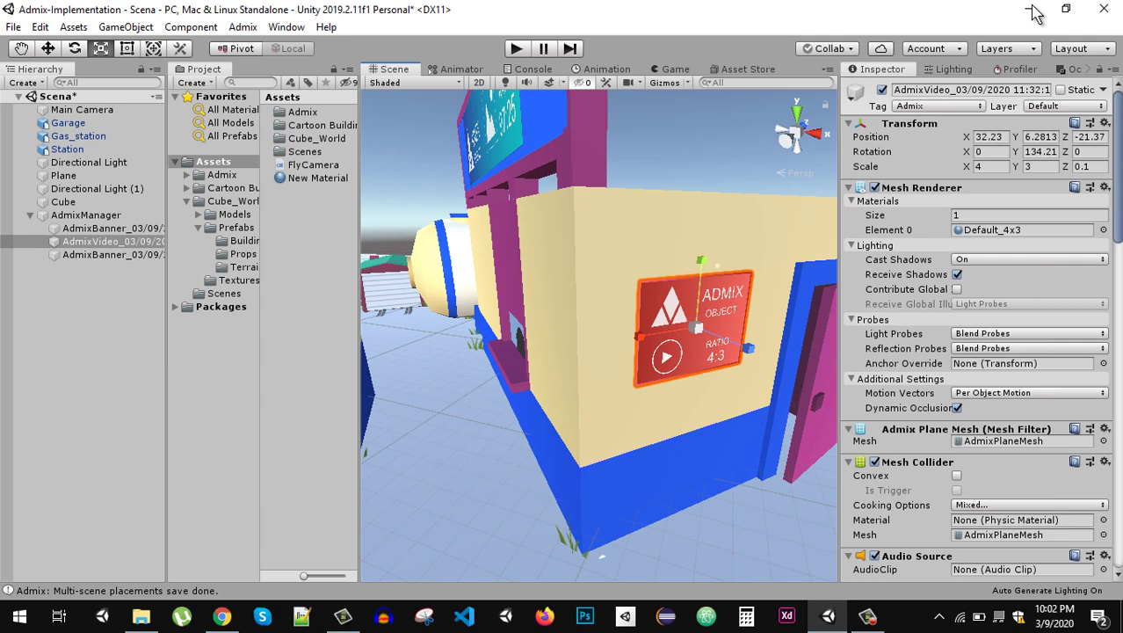
pyautogui.hotkey('ctrl', 'p')
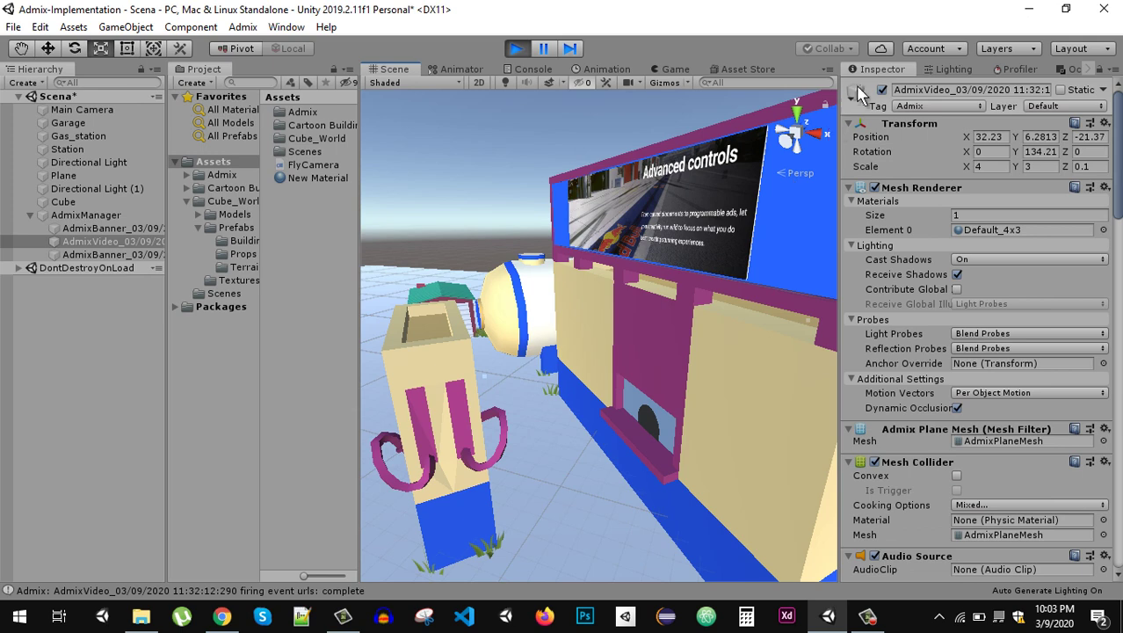
# In play mode, frame the first and third banner placements to check their test ads
pyautogui.doubleClick(106, 228)
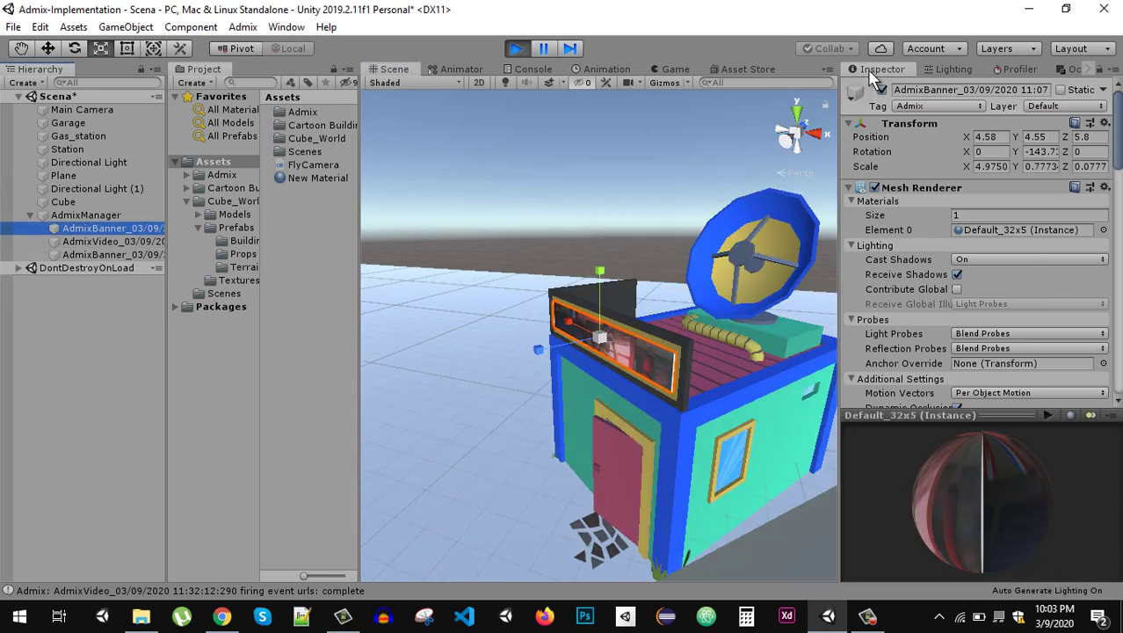
pyautogui.scroll(3, 489, 262)
pyautogui.doubleClick(70, 227)
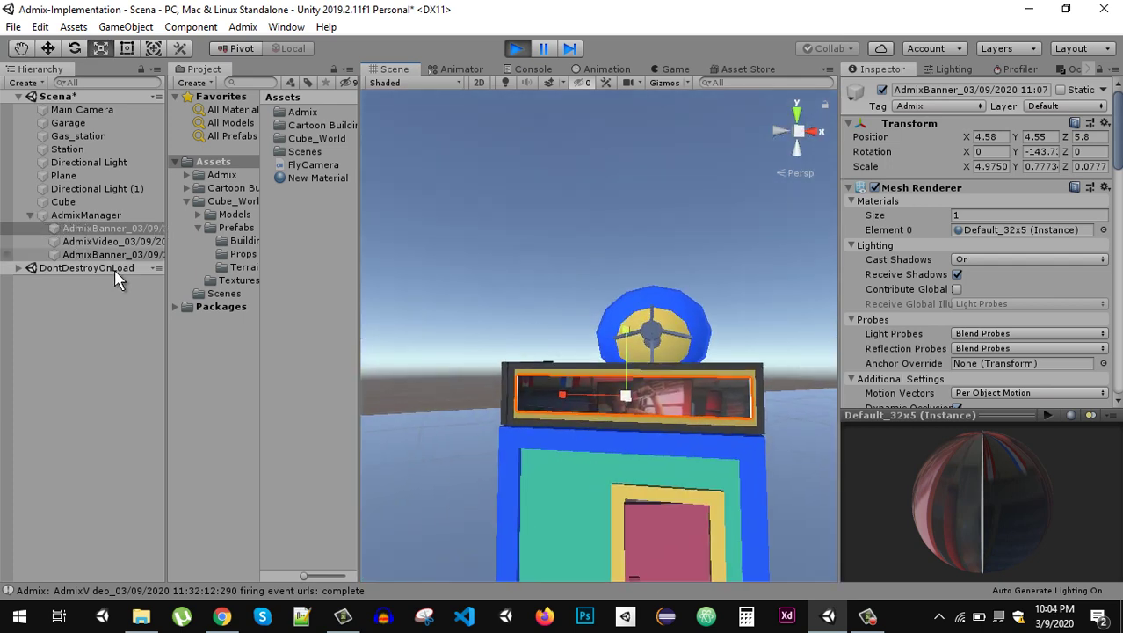
pyautogui.press('Down')
pyautogui.press('Down')
pyautogui.press('f')
pyautogui.press('f')
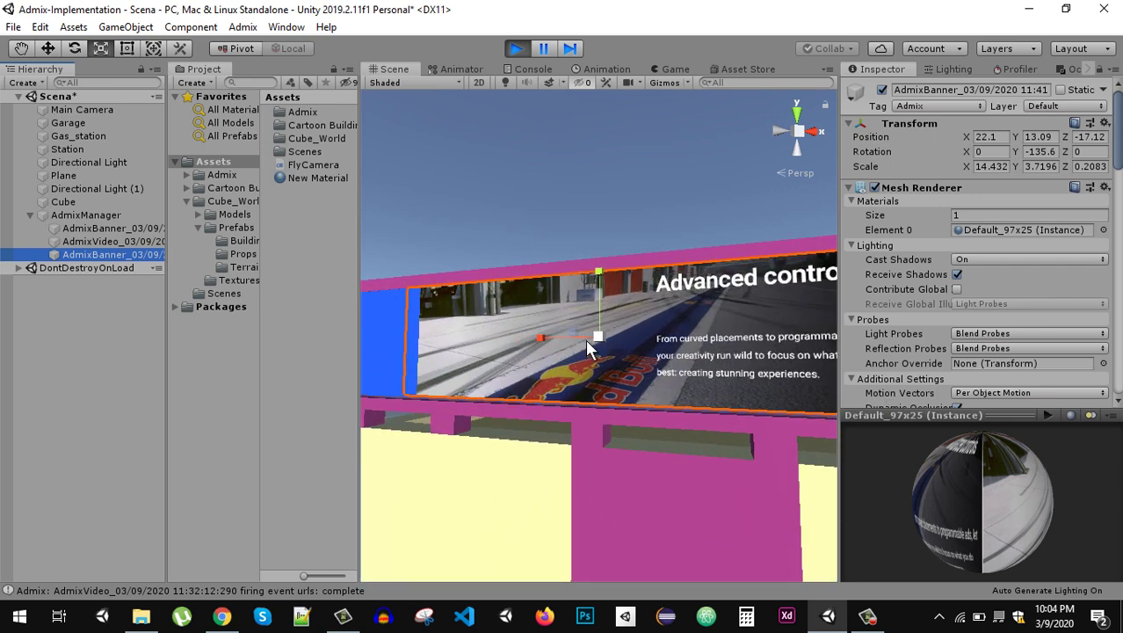
# Frame the 4:3 video placement, orbit to face its ad, then stop play mode
pyautogui.scroll(3, 587, 340)
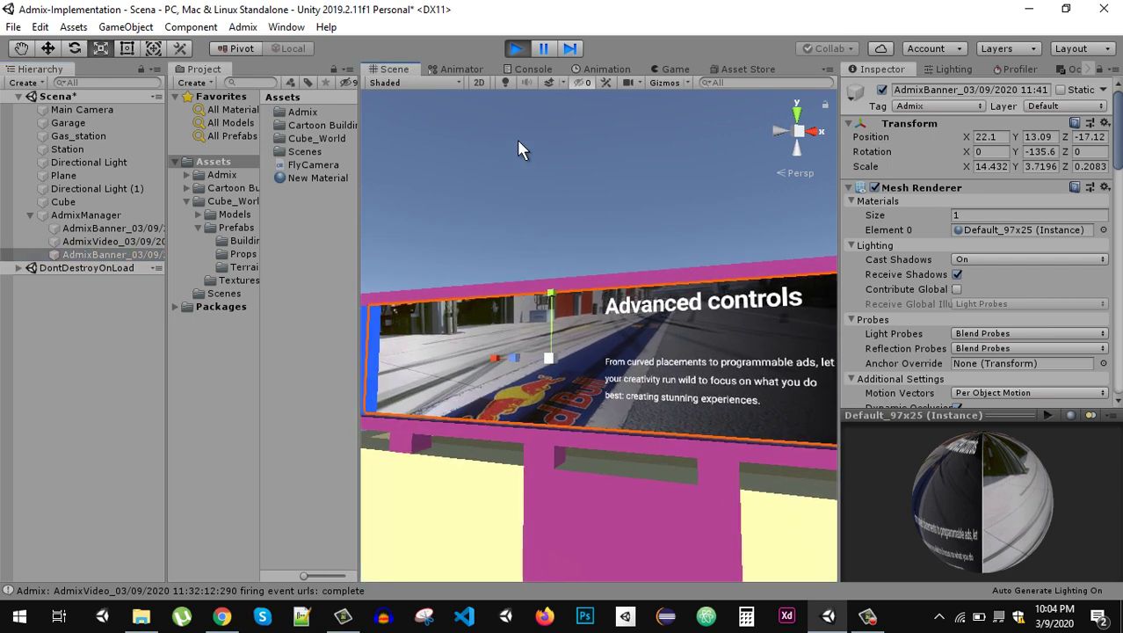
pyautogui.press('Up')
pyautogui.press('f')
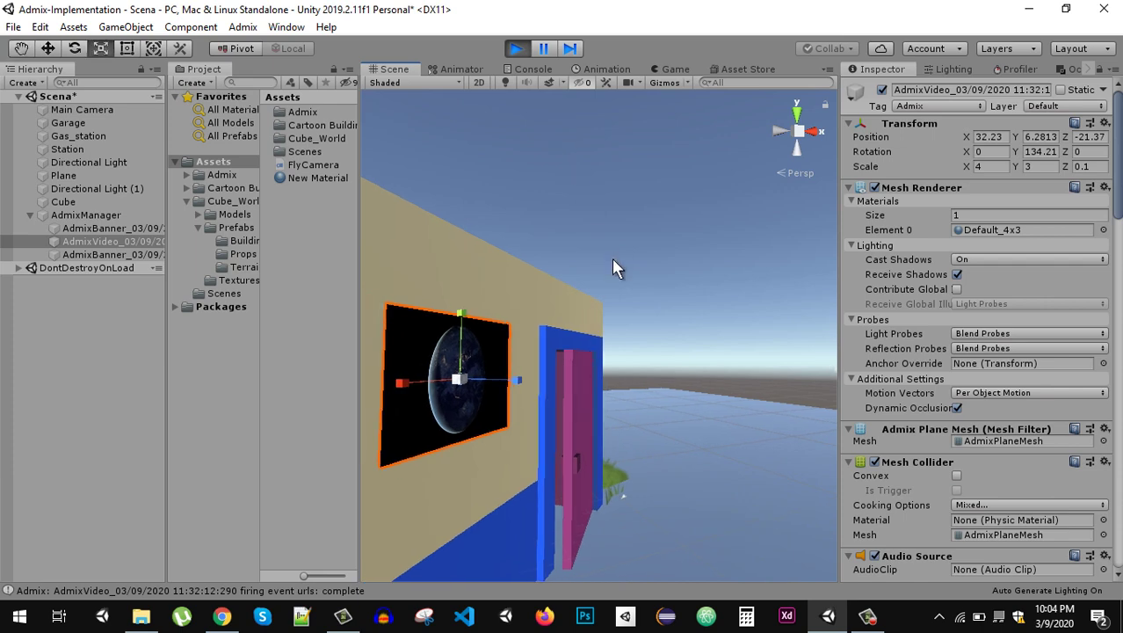
pyautogui.moveTo(616, 268)
pyautogui.keyDown('alt'); pyautogui.mouseDown()
pyautogui.moveTo(592, 182)
pyautogui.moveTo(558, 169)
pyautogui.mouseUp(); pyautogui.keyUp('alt')
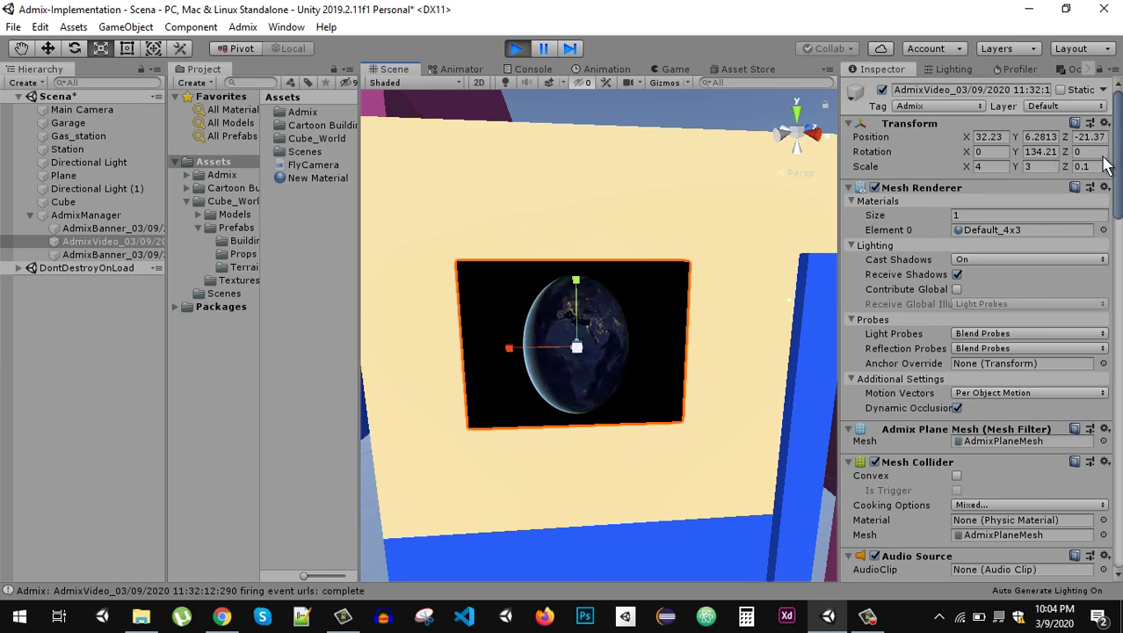
pyautogui.hotkey('ctrl', 'p')
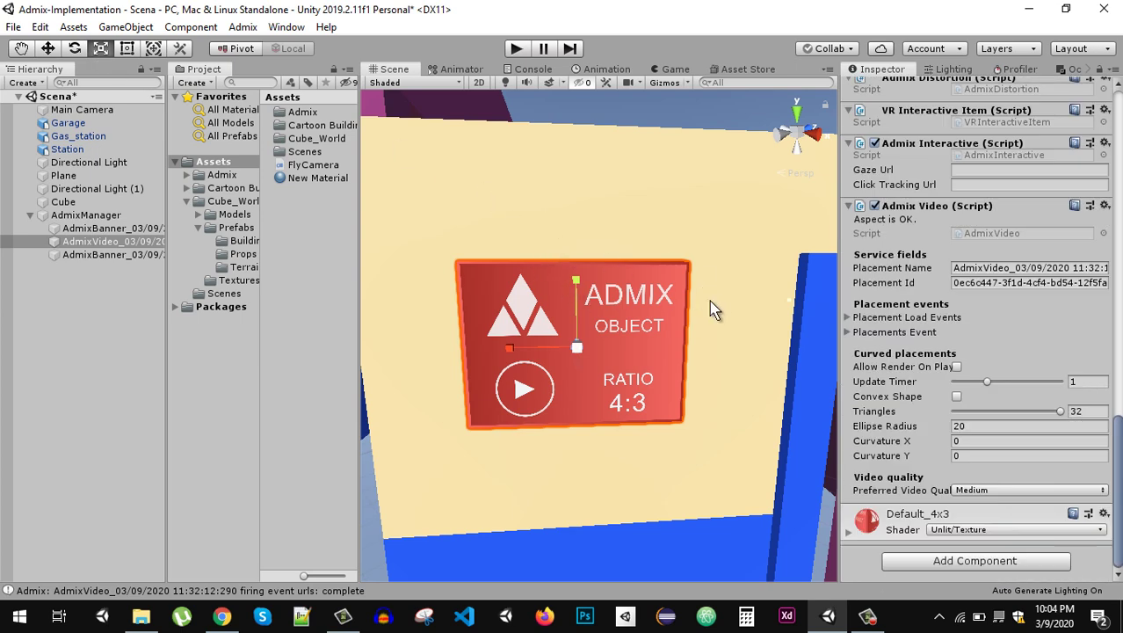
# Keep the Admix Video's Preferred Video Quality at Medium
pyautogui.click(1029, 490)
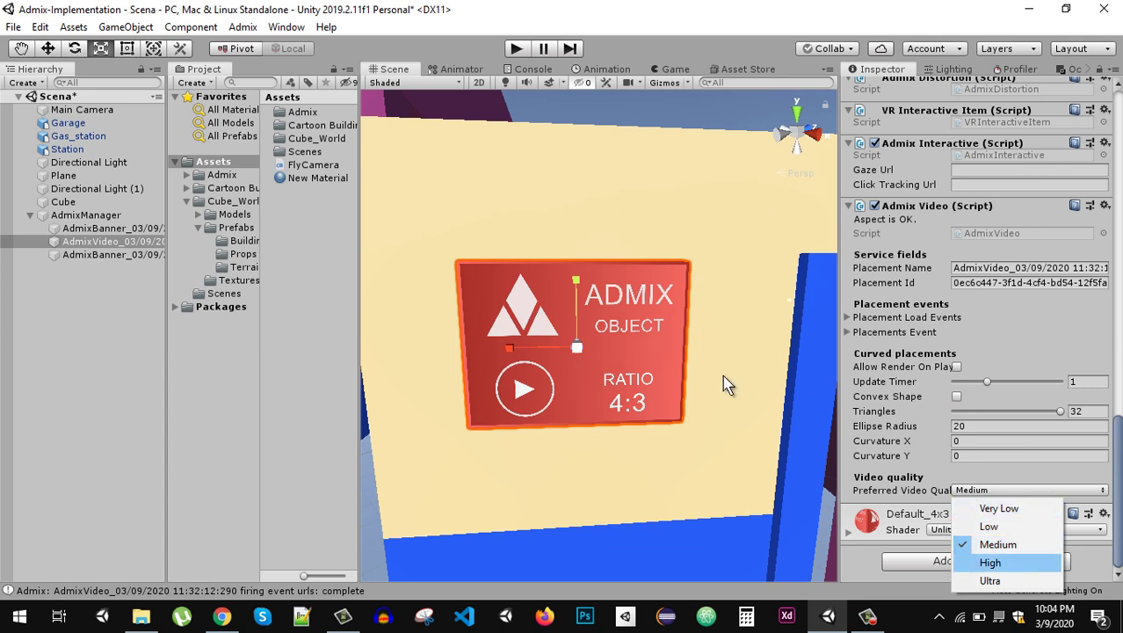
pyautogui.press('Up')
pyautogui.press('Up')
pyautogui.press('Down')
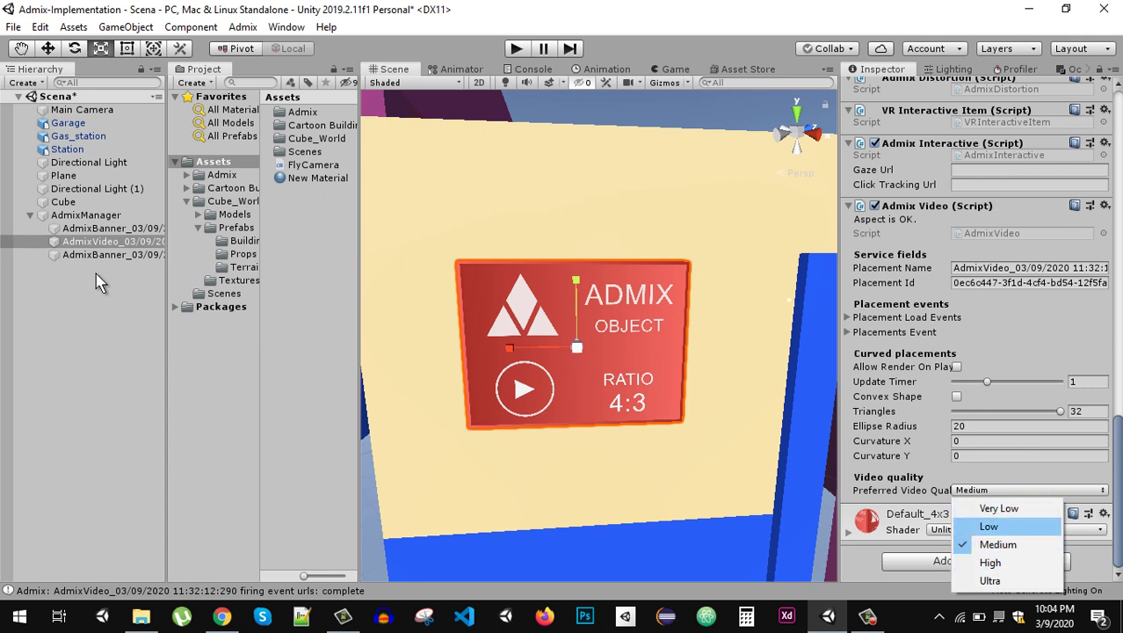
pyautogui.press('Up')
pyautogui.press('Escape')
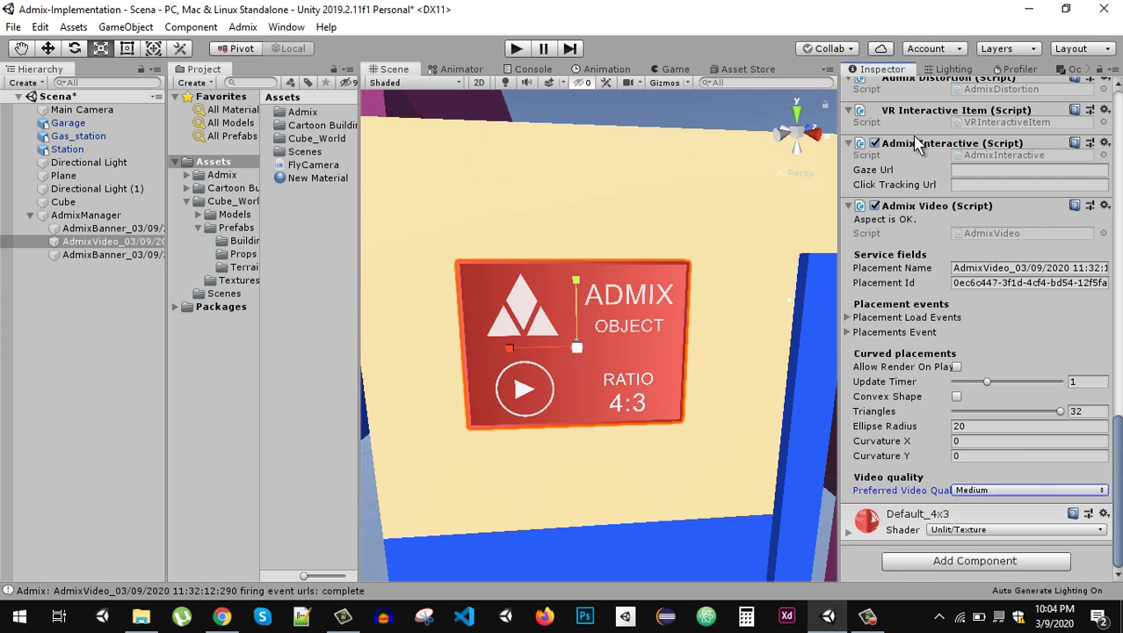
# Set the video placement's Curvature X to 6.65
pyautogui.hotkey('shift', 'Tab')
pyautogui.write('9.4')
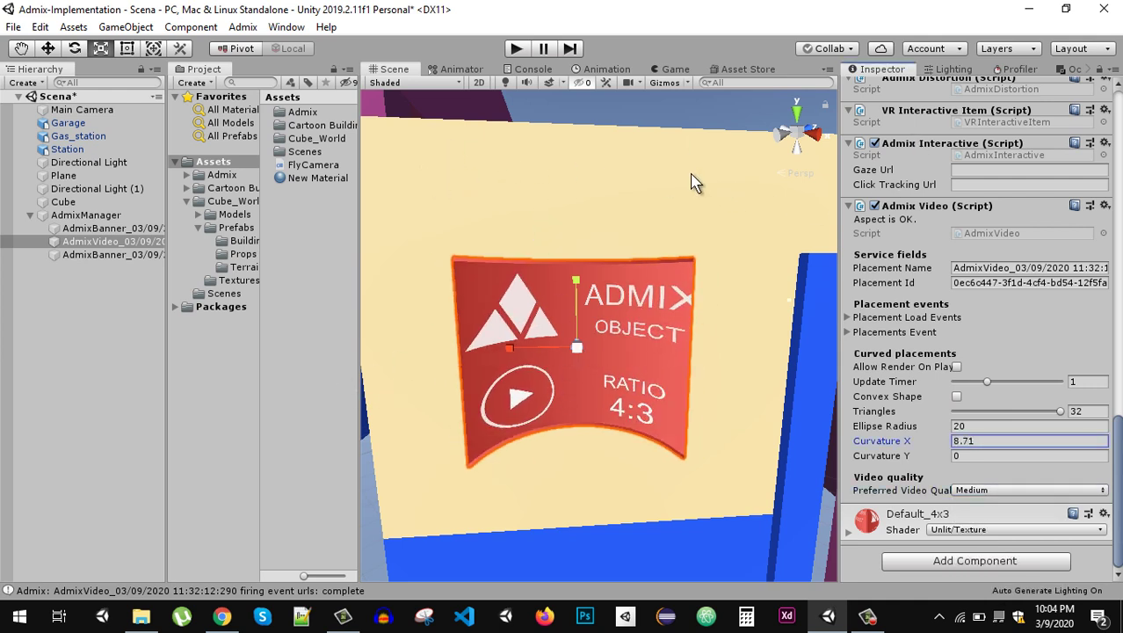
pyautogui.press('BackSpace')
pyautogui.press('BackSpace')
pyautogui.press('BackSpace')
pyautogui.write('6.65')
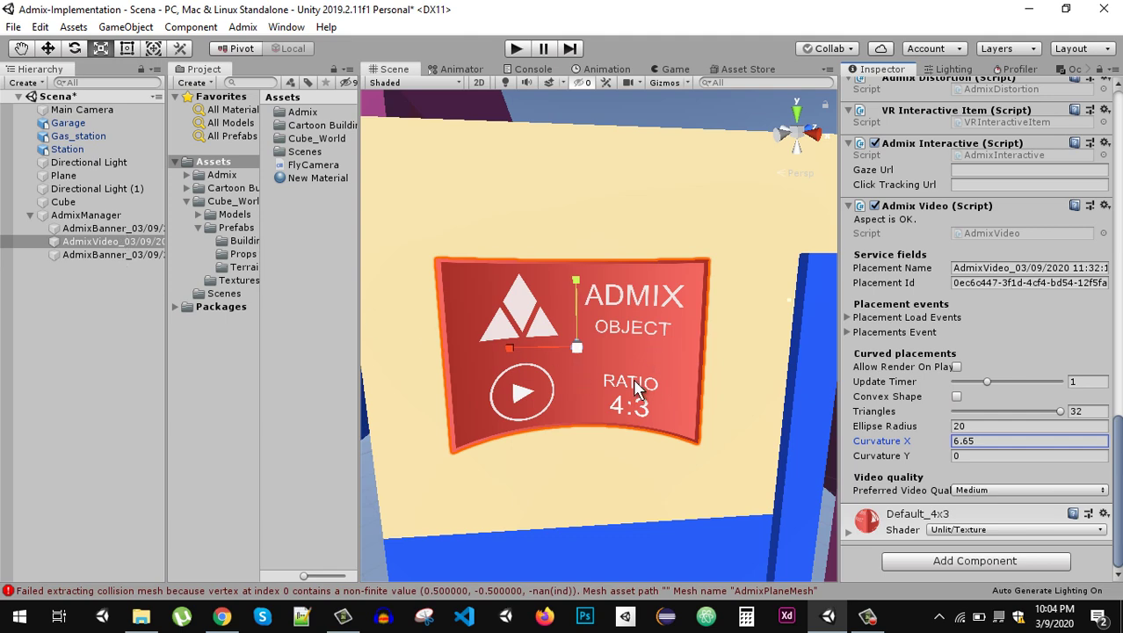
# Frame the curved video panel and orbit around it to inspect the bend
pyautogui.doubleClick(123, 245)
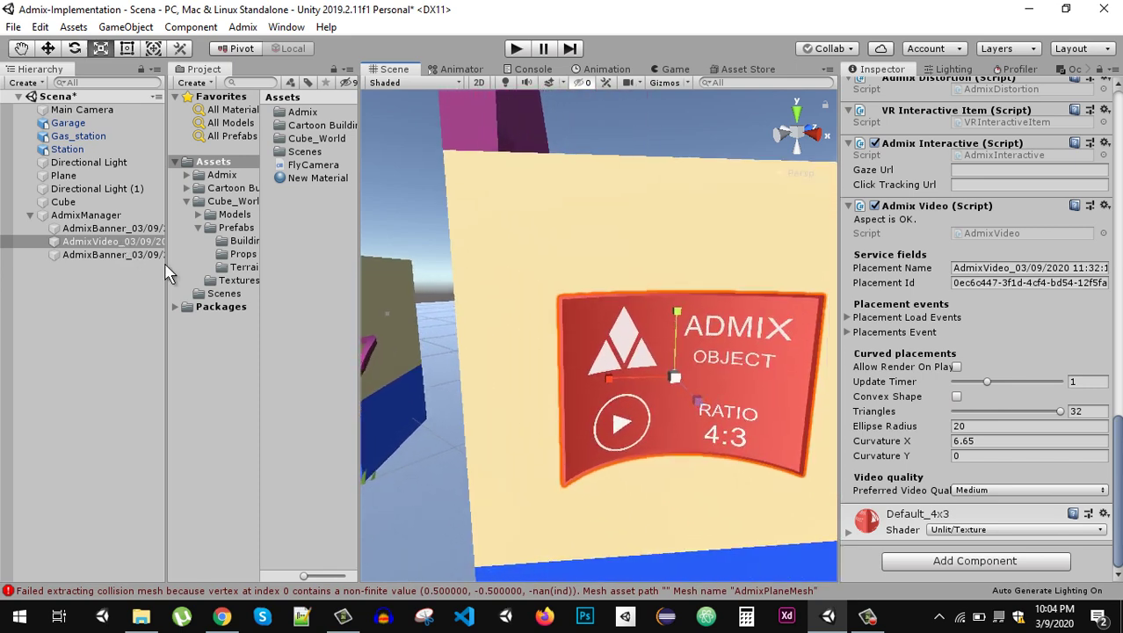
pyautogui.keyDown('alt'); pyautogui.moveTo(692, 367); pyautogui.dragTo(526, 430); pyautogui.keyUp('alt')
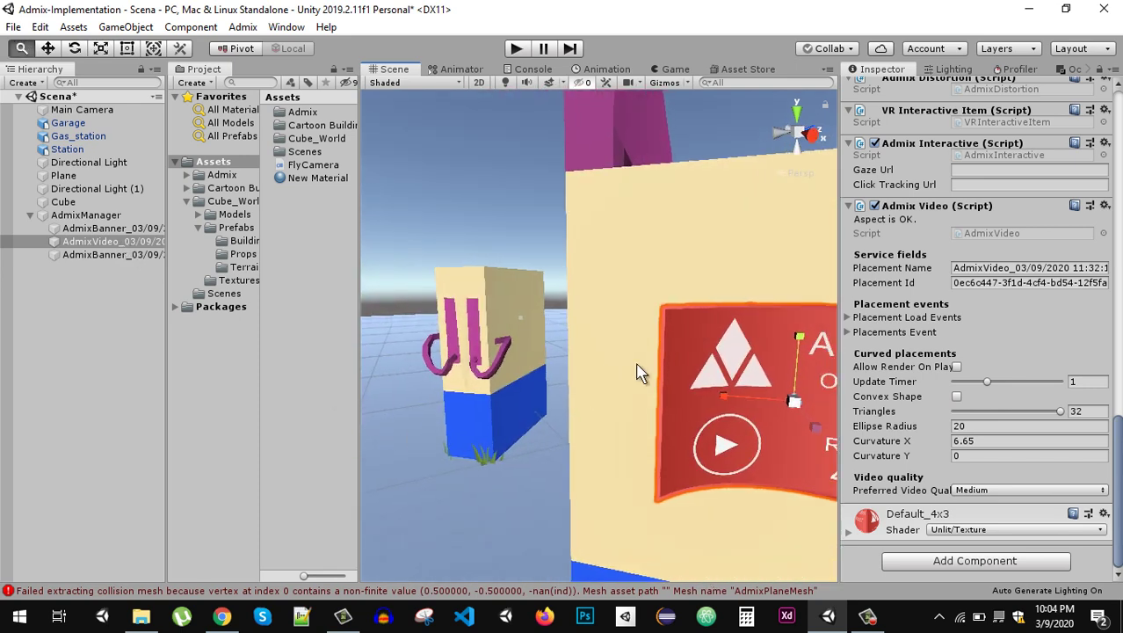
pyautogui.keyDown('alt'); pyautogui.moveTo(633, 371); pyautogui.dragTo(738, 351, button='right'); pyautogui.keyUp('alt')
pyautogui.keyDown('alt'); pyautogui.moveTo(701, 344); pyautogui.dragTo(669, 379); pyautogui.keyUp('alt')
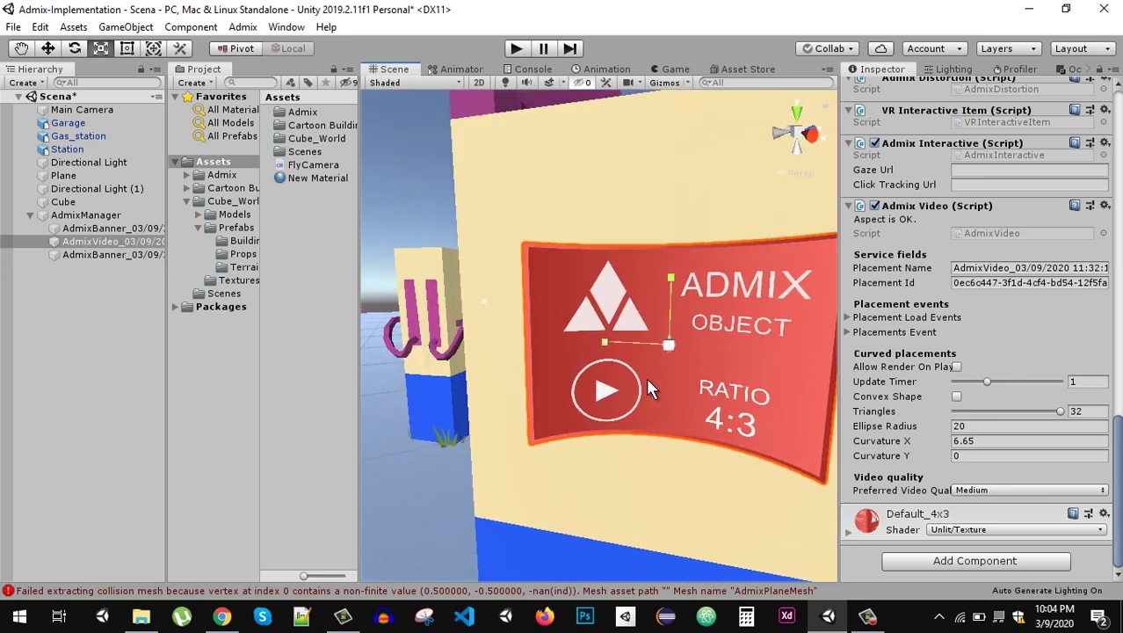